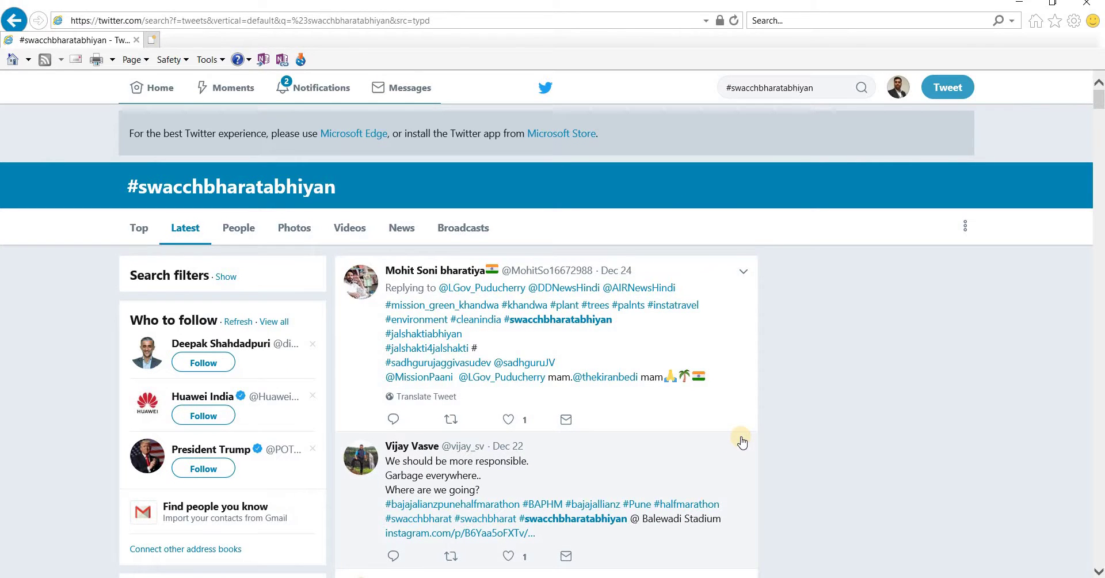
- Rerun the #swacchbharatabhiyan hashtag search and launch NCapture on the results
{"action": "left_click", "coordinate": [821, 88]}
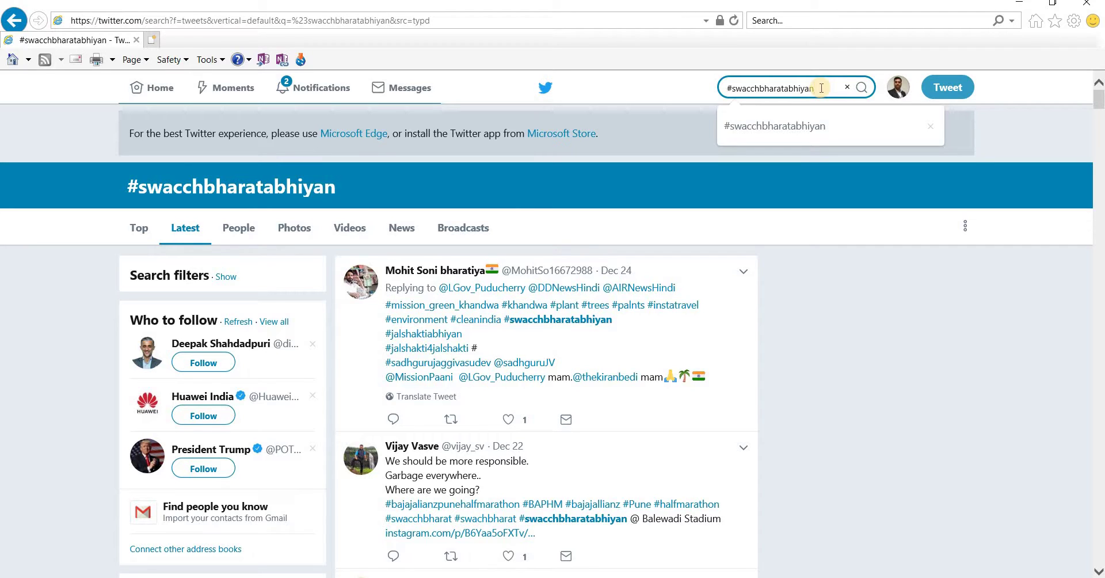
{"action": "left_click_drag", "start_coordinate": [821, 88], "coordinate": [735, 92]}
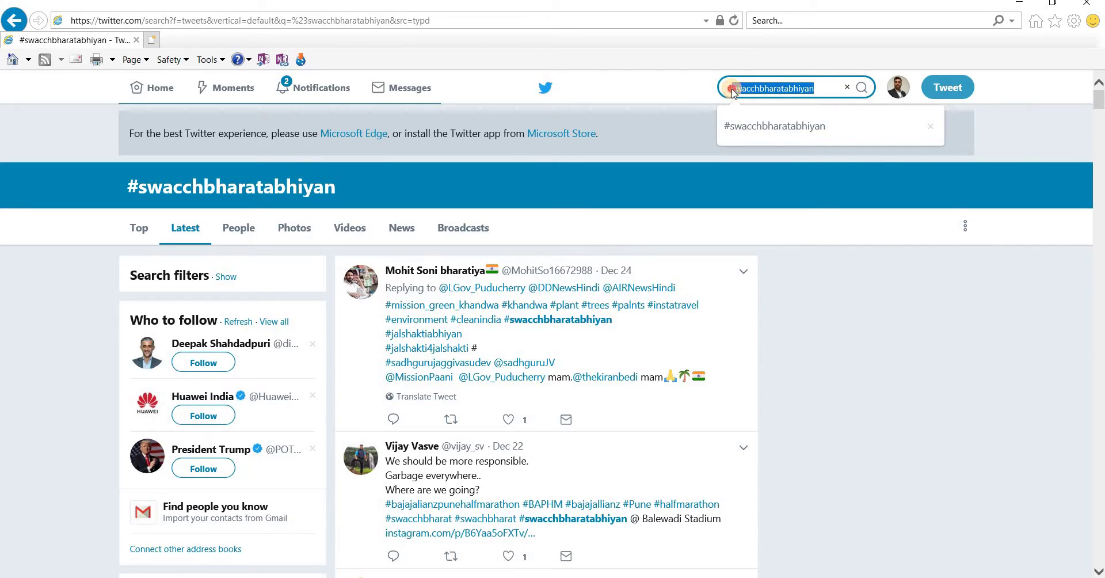
{"action": "left_click", "coordinate": [862, 90]}
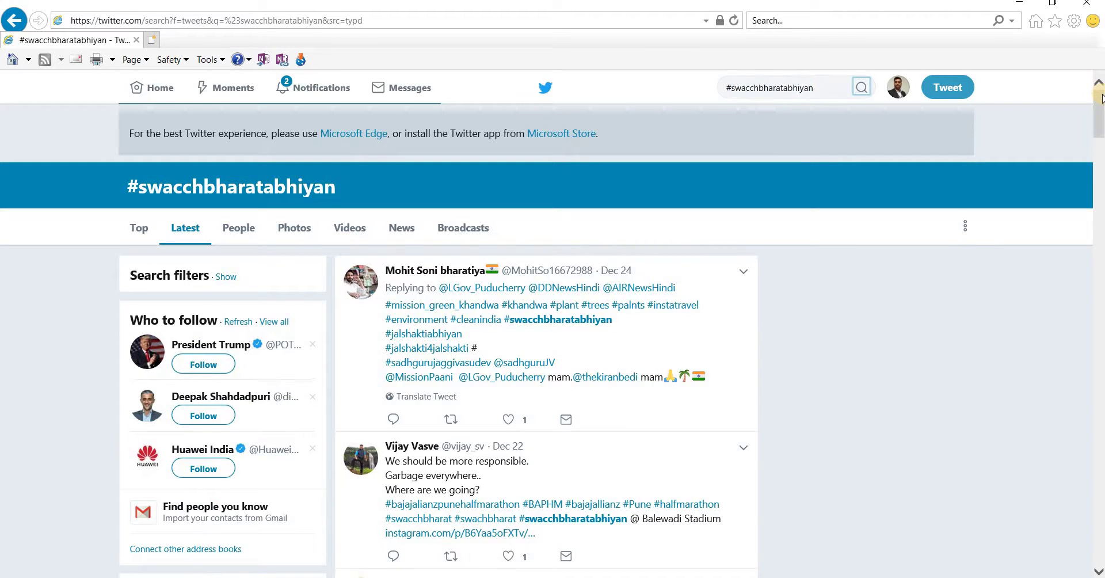
{"action": "mouse_move", "coordinate": [1101, 98]}
{"action": "left_mouse_down"}
{"action": "mouse_move", "coordinate": [1101, 368]}
{"action": "mouse_move", "coordinate": [1093, 94]}
{"action": "left_mouse_up"}
{"action": "left_click", "coordinate": [300, 59]}
- Capture the #swacchbharatabhiyan tweets as a dataset with the description 'Swacch1'
{"action": "left_click", "coordinate": [301, 61]}
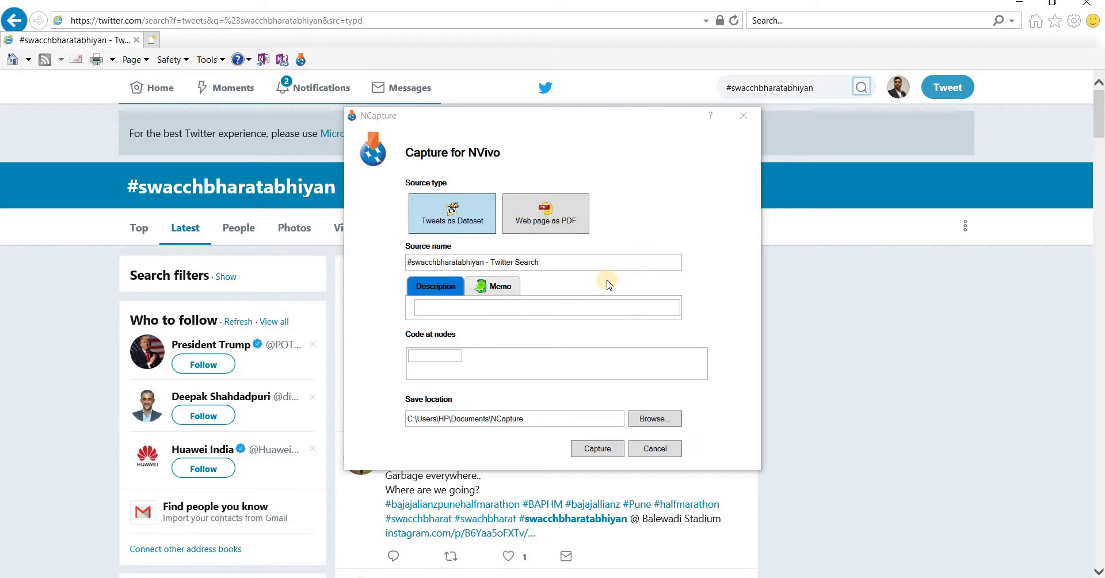
{"action": "left_click", "coordinate": [480, 222]}
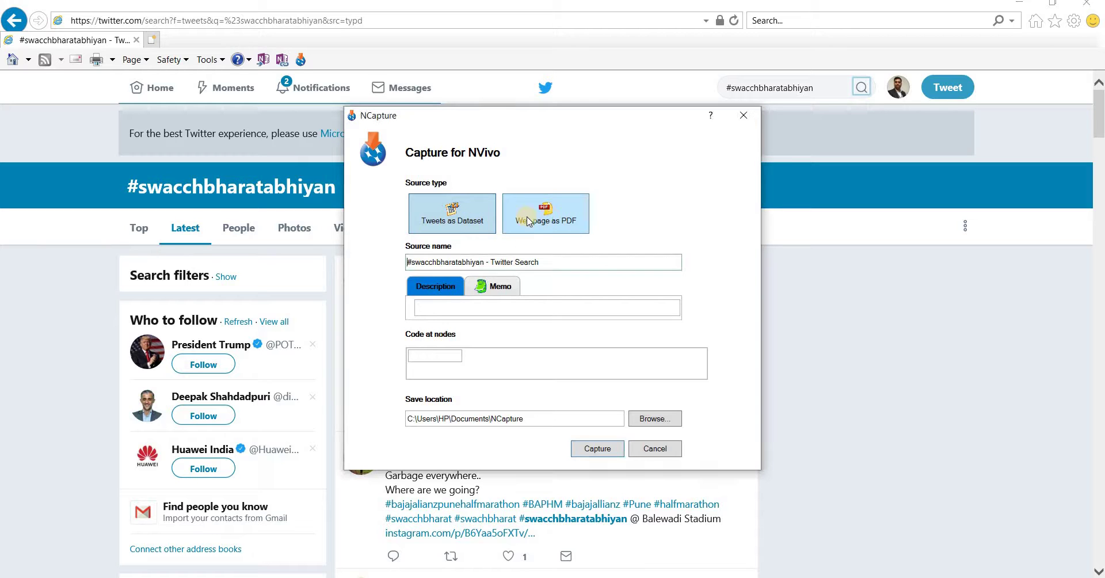
{"action": "left_click", "coordinate": [450, 310]}
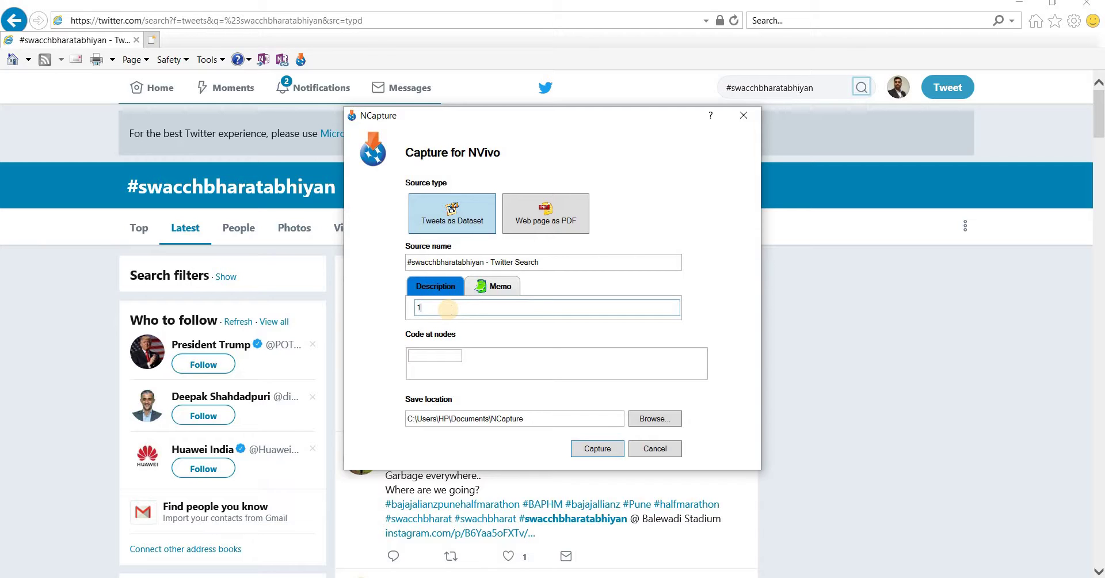
{"action": "type", "text": "Swach"}
{"action": "key", "text": "BackSpace"}
{"action": "type", "text": "ch1"}
{"action": "left_click", "coordinate": [609, 453]}
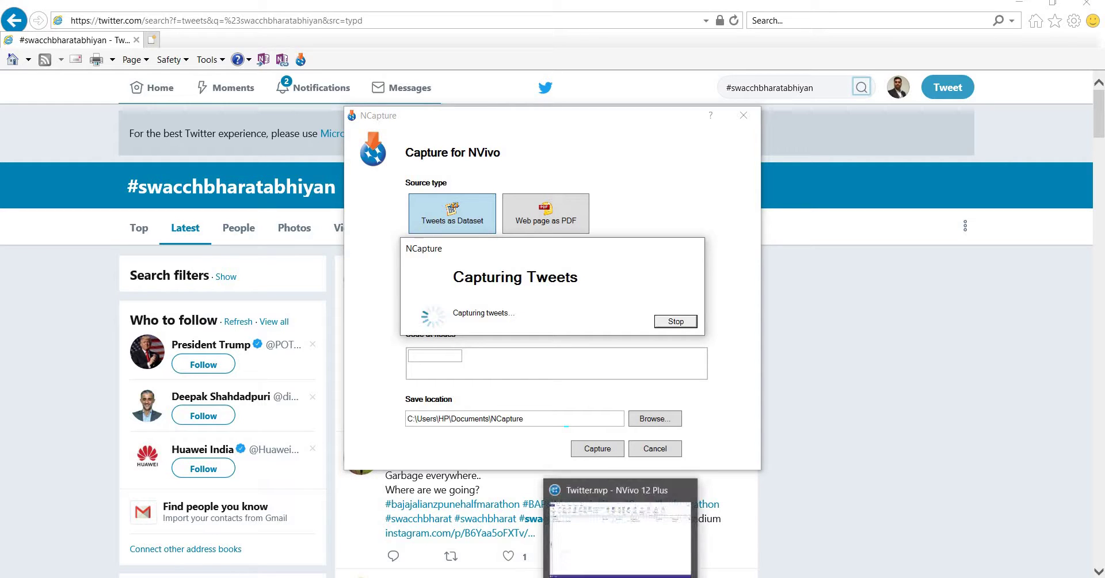
- Switch to the NVivo Twitter project and expand its navigation tree beside the Files list
{"action": "left_click", "coordinate": [619, 561]}
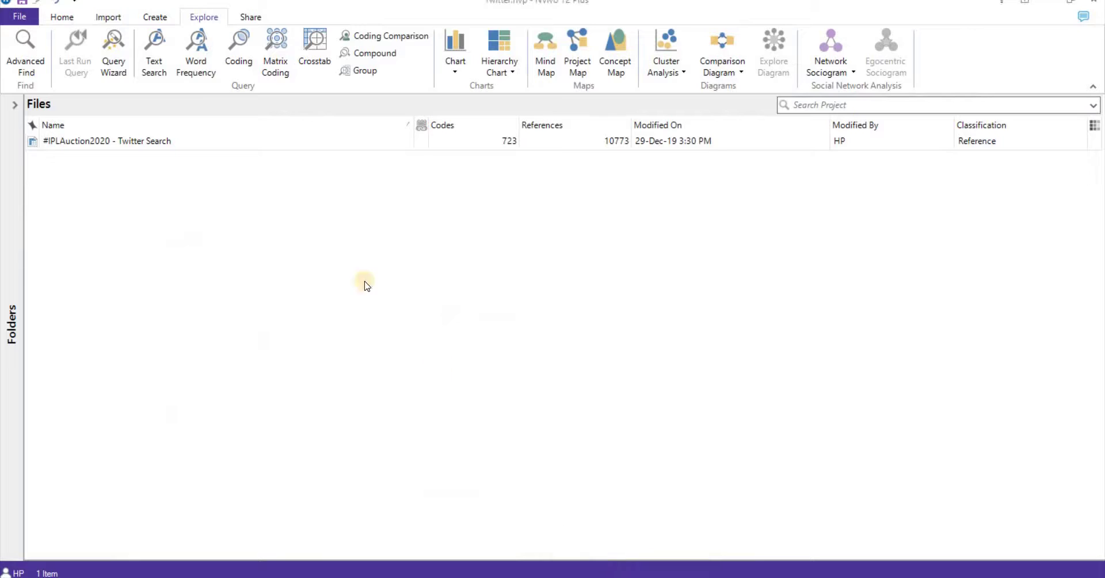
{"action": "left_click", "coordinate": [14, 106]}
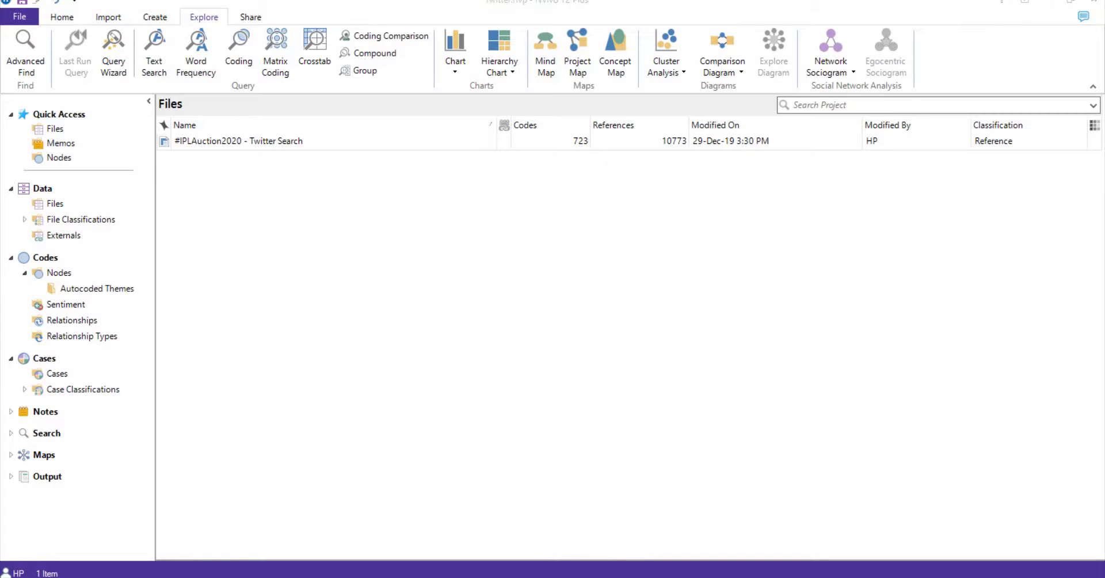
{"action": "left_click", "coordinate": [612, 576]}
{"action": "key", "text": "alt+Tab"}
- Import only the #swacchbharatabhiyan NCapture capture, declining to save the project first
{"action": "left_click", "coordinate": [106, 19]}
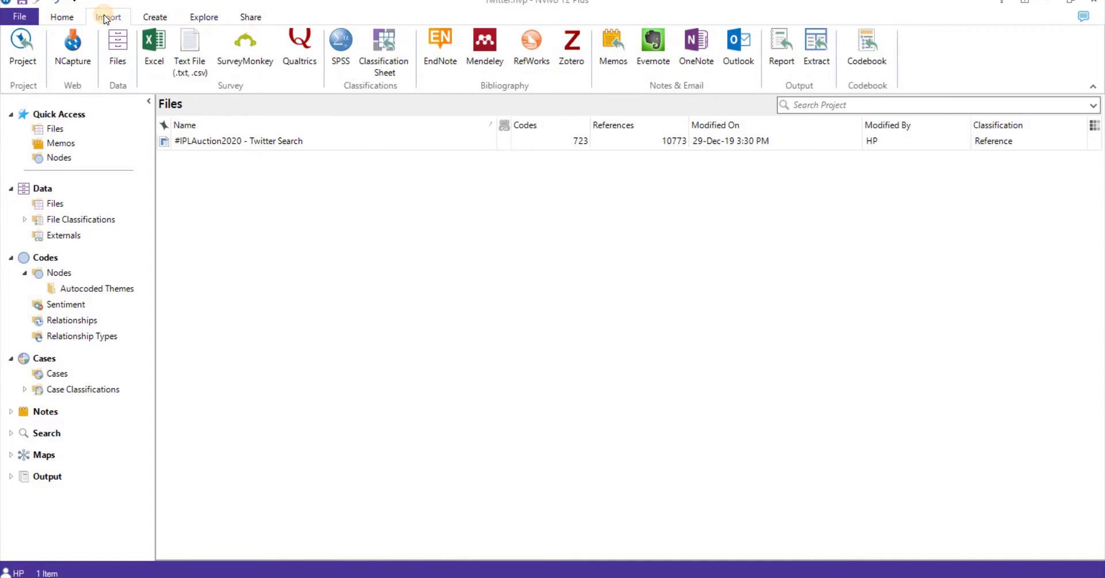
{"action": "left_click", "coordinate": [73, 49]}
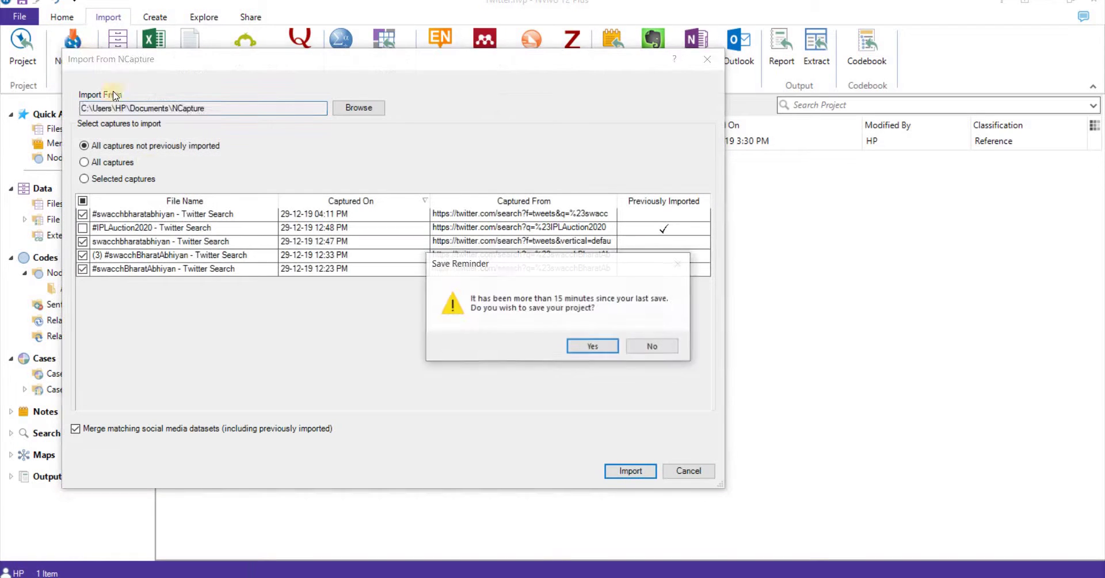
{"action": "left_click", "coordinate": [661, 346]}
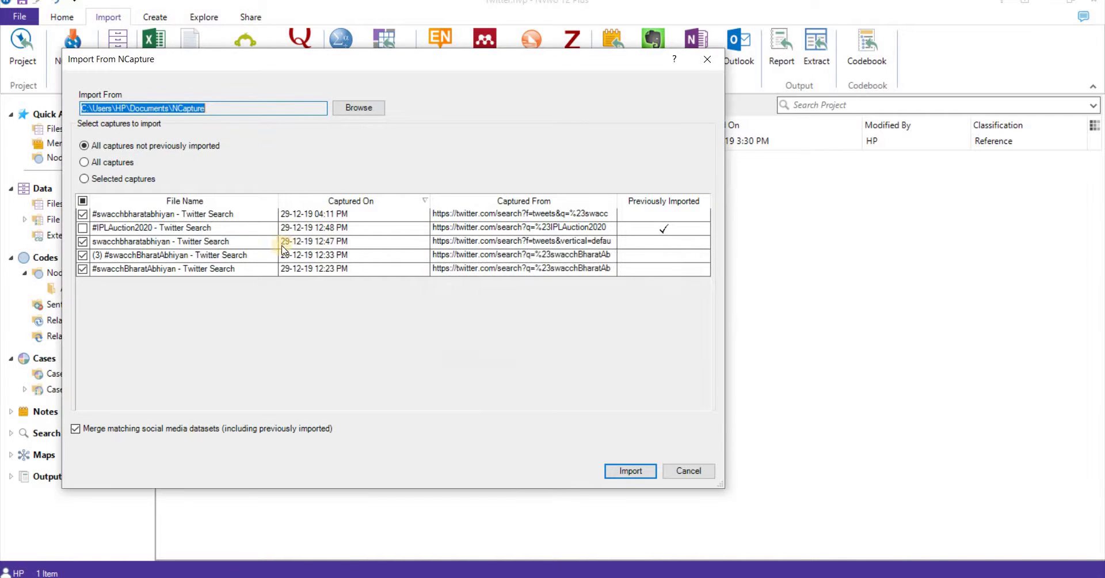
{"action": "left_click", "coordinate": [83, 200]}
{"action": "left_click", "coordinate": [82, 200]}
{"action": "left_click", "coordinate": [82, 213]}
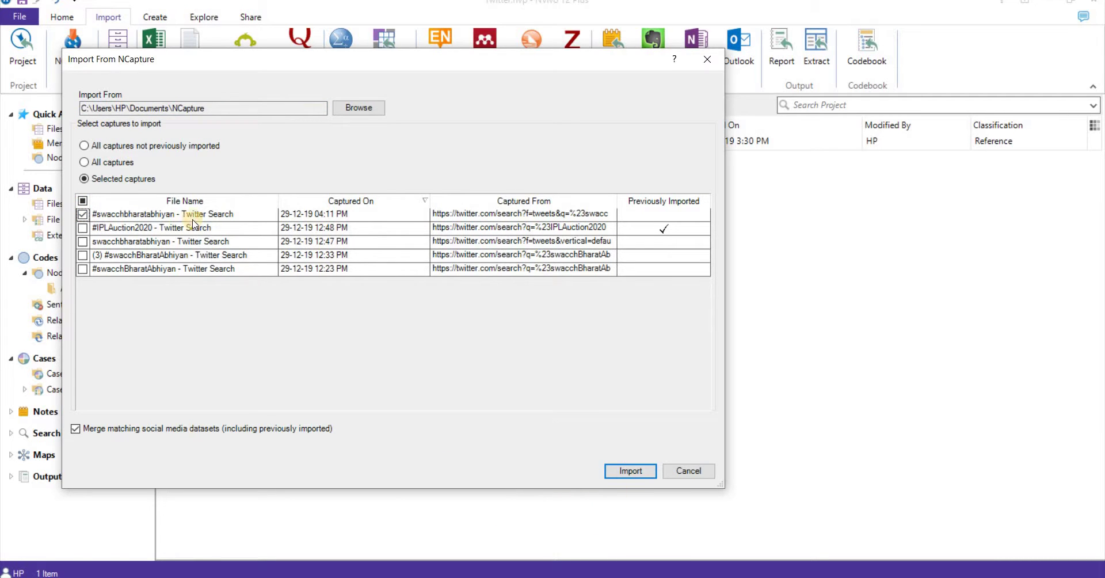
{"action": "left_click", "coordinate": [624, 472]}
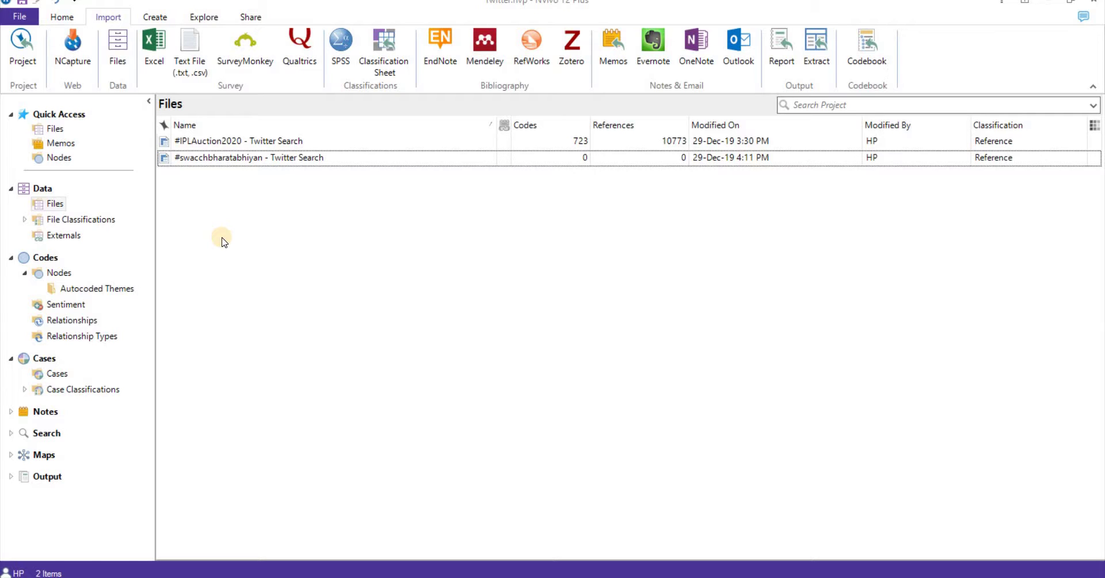
{"action": "double_click", "coordinate": [232, 143]}
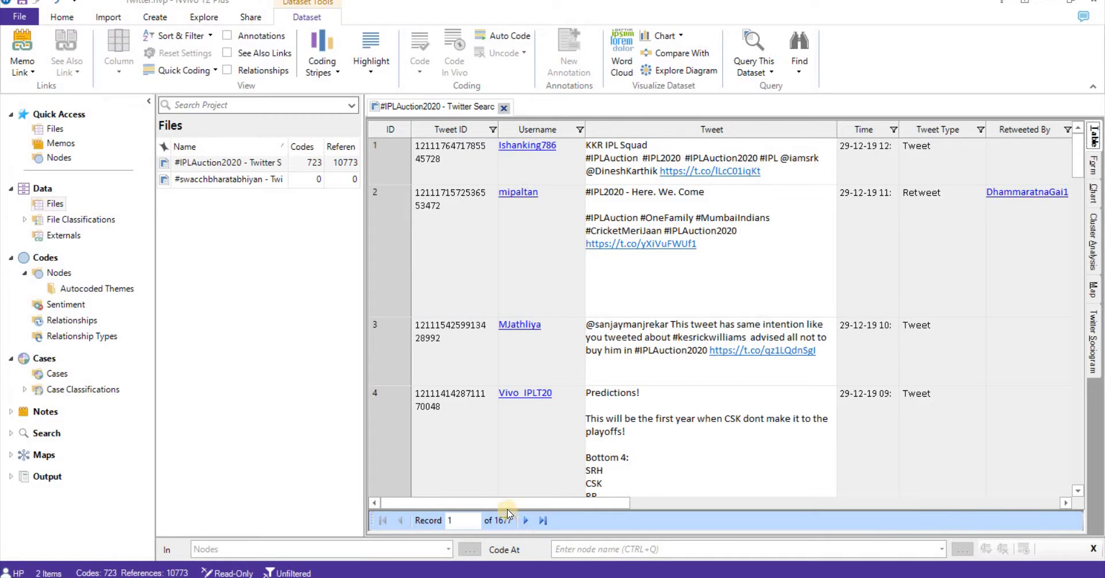
{"action": "left_click", "coordinate": [582, 509]}
{"action": "scroll", "coordinate": [531, 531], "scroll_direction": "right", "scroll_amount": 3}
{"action": "left_click", "coordinate": [417, 498]}
{"action": "left_click", "coordinate": [412, 500]}
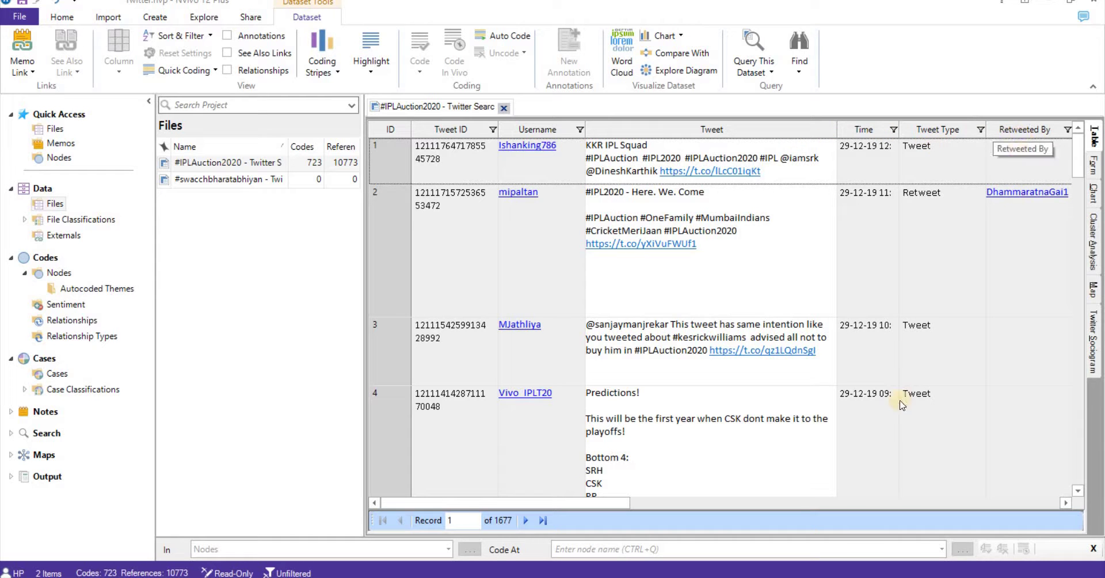
{"action": "left_click_drag", "start_coordinate": [585, 503], "coordinate": [933, 320]}
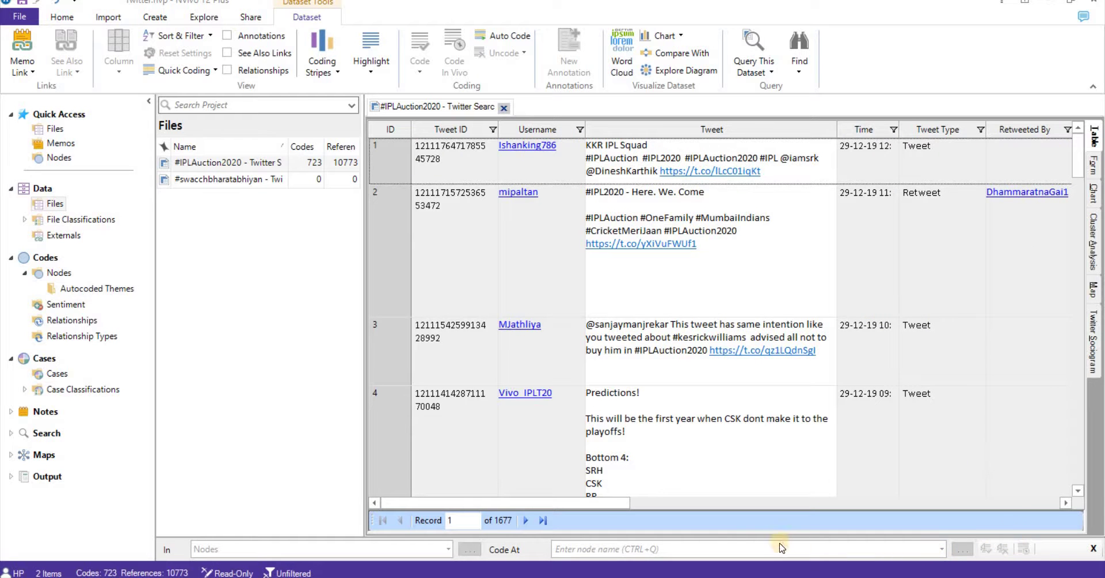
{"action": "left_click_drag", "start_coordinate": [602, 502], "coordinate": [703, 507]}
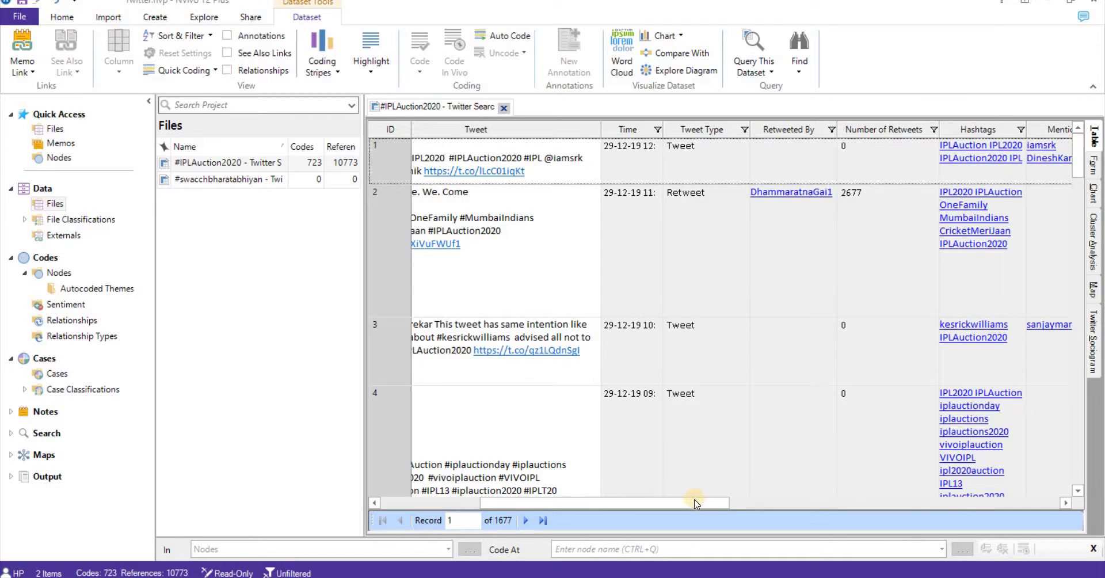
{"action": "mouse_move", "coordinate": [696, 502]}
{"action": "left_mouse_down"}
{"action": "mouse_move", "coordinate": [854, 501]}
{"action": "mouse_move", "coordinate": [470, 500]}
{"action": "left_mouse_up"}
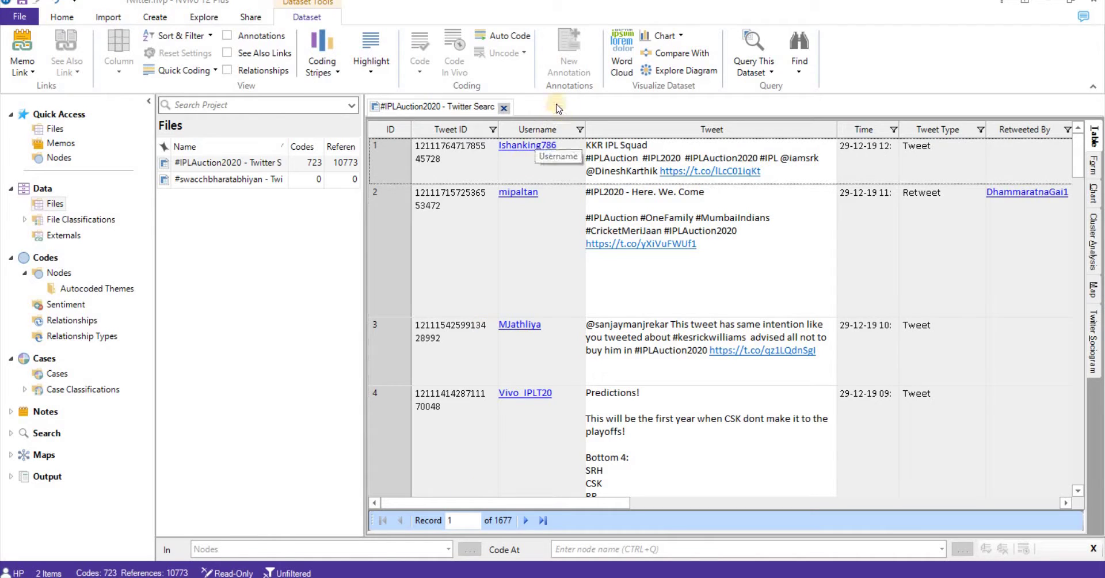
- Close the open dataset and launch Auto Code on the #IPLAuction2020 dataset
{"action": "left_click", "coordinate": [503, 109]}
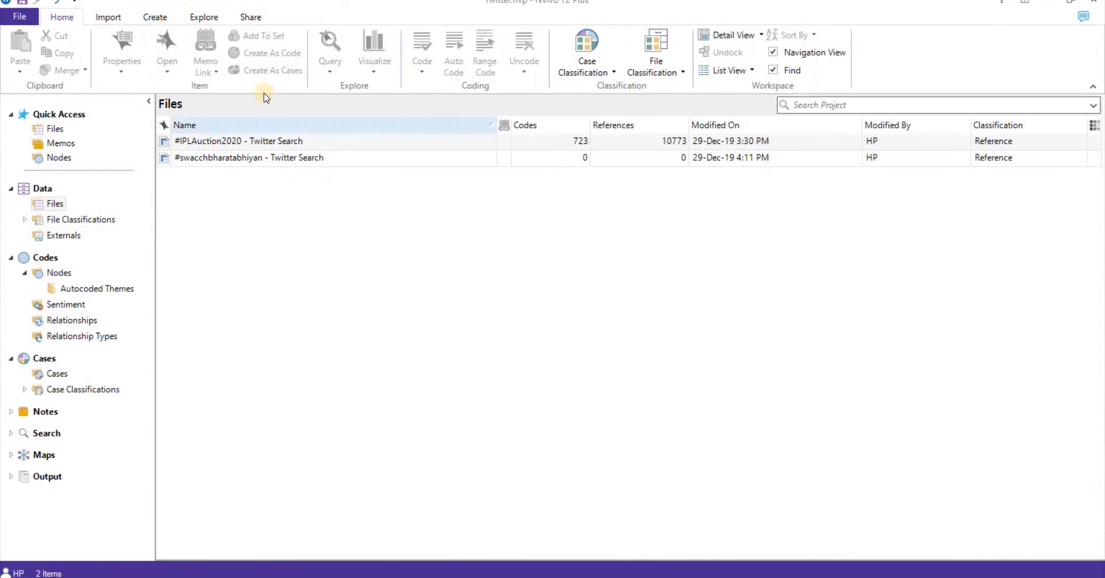
{"action": "left_click", "coordinate": [213, 146]}
{"action": "left_click", "coordinate": [213, 145]}
{"action": "right_click", "coordinate": [213, 144]}
{"action": "left_click", "coordinate": [375, 228]}
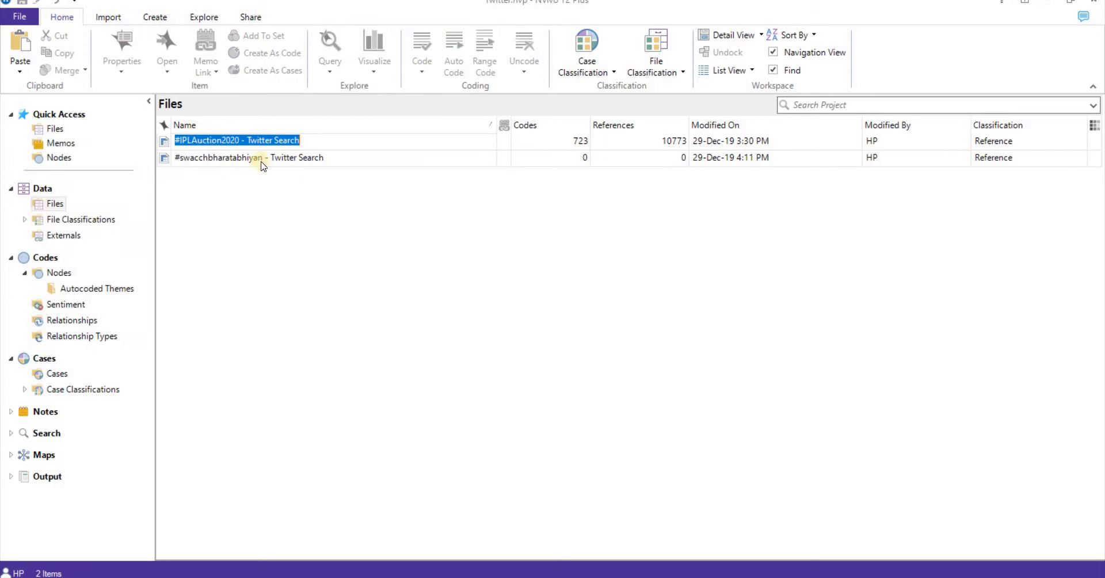
{"action": "left_click", "coordinate": [164, 145]}
{"action": "right_click", "coordinate": [164, 145]}
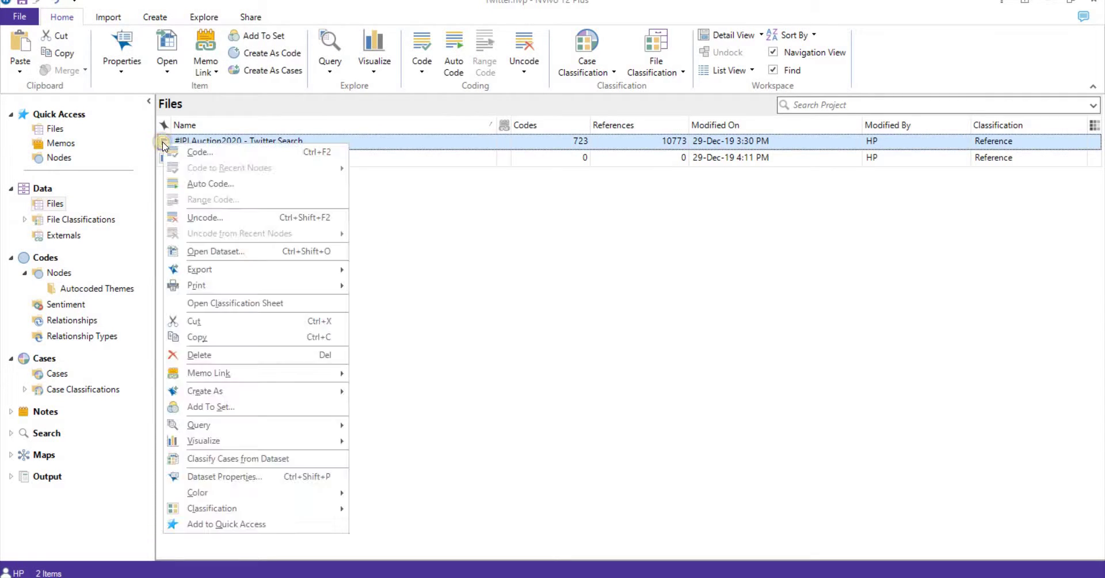
{"action": "left_click", "coordinate": [193, 190]}
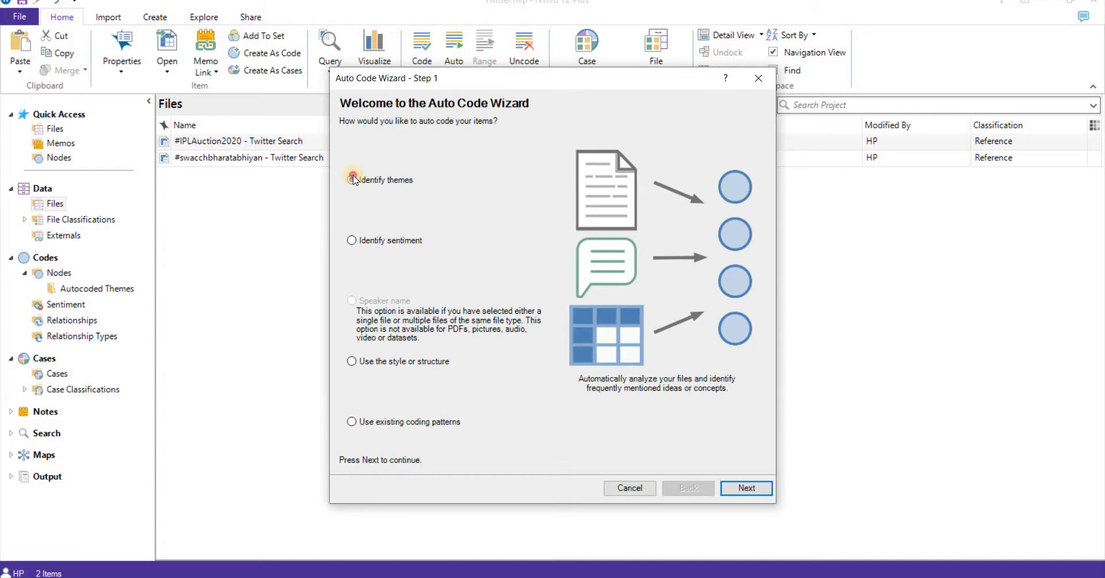
- Accept the identified themes and code entire cells into Autocoded Themes
{"action": "left_click", "coordinate": [747, 489]}
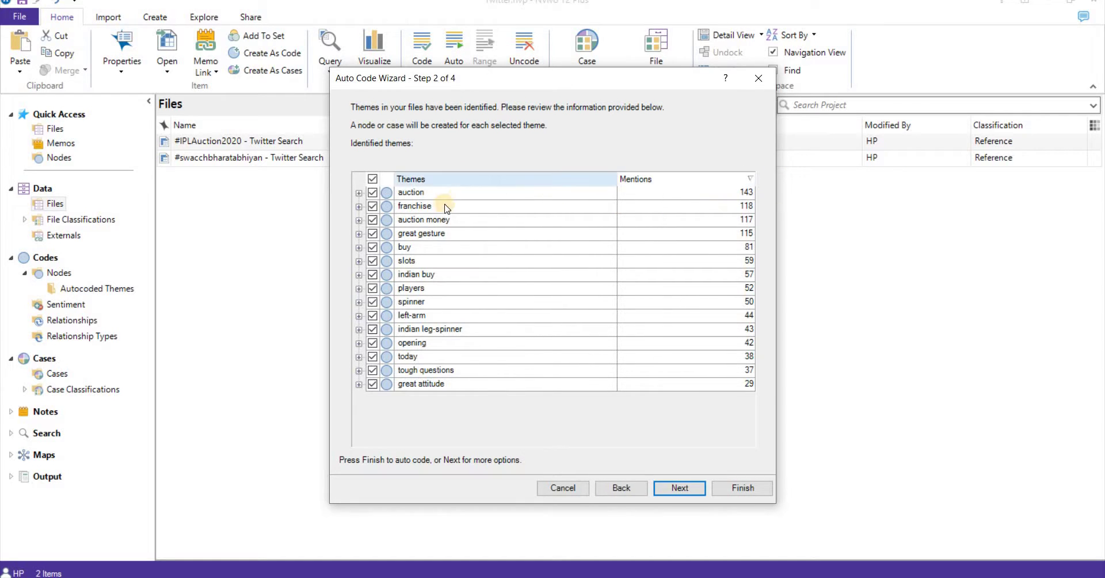
{"action": "left_click", "coordinate": [697, 497]}
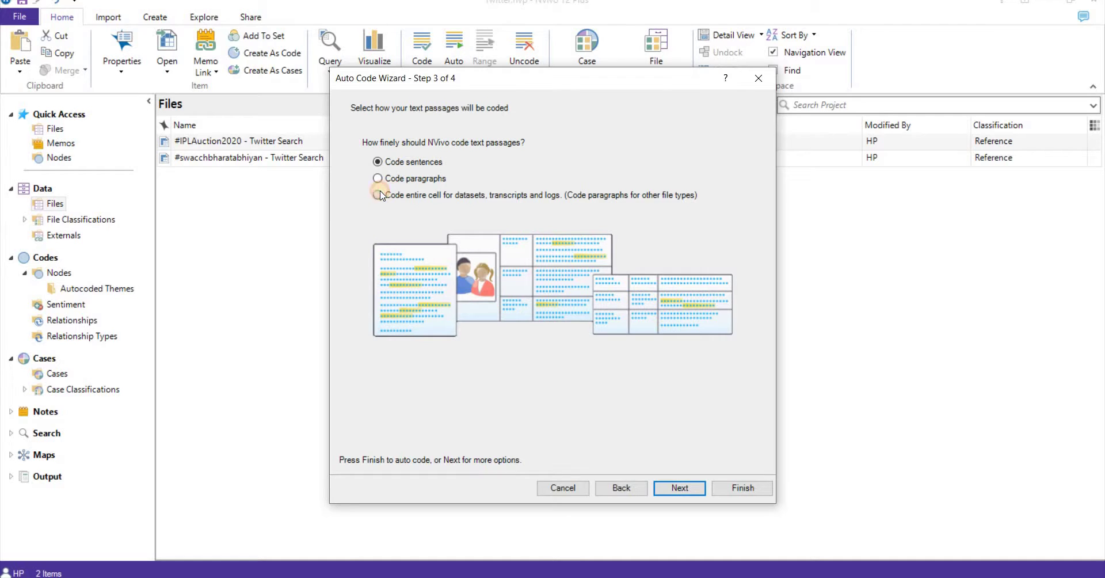
{"action": "left_click", "coordinate": [378, 195]}
{"action": "left_click", "coordinate": [680, 488]}
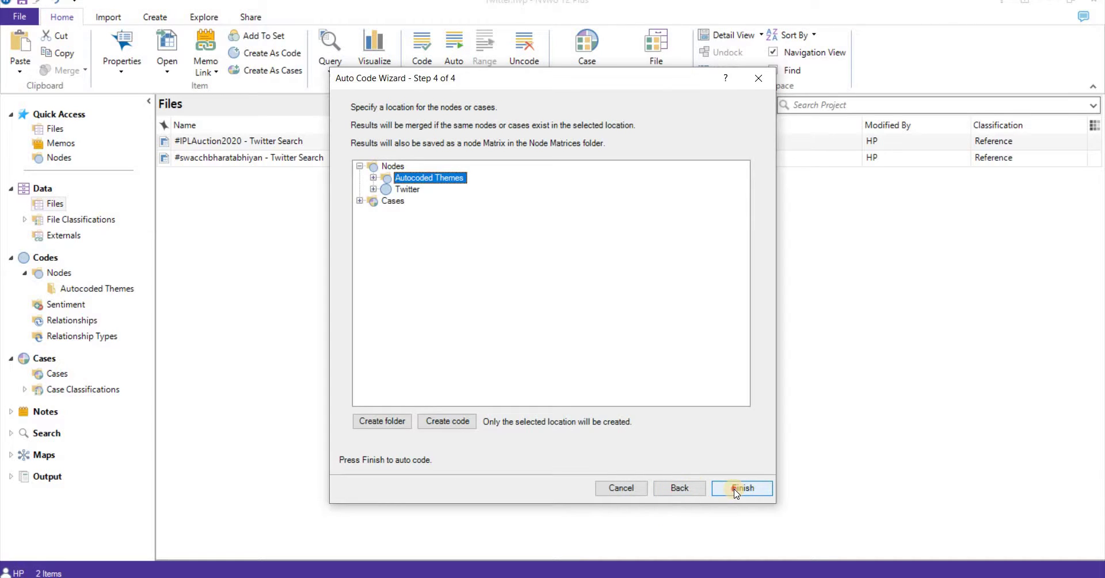
{"action": "left_click", "coordinate": [735, 489]}
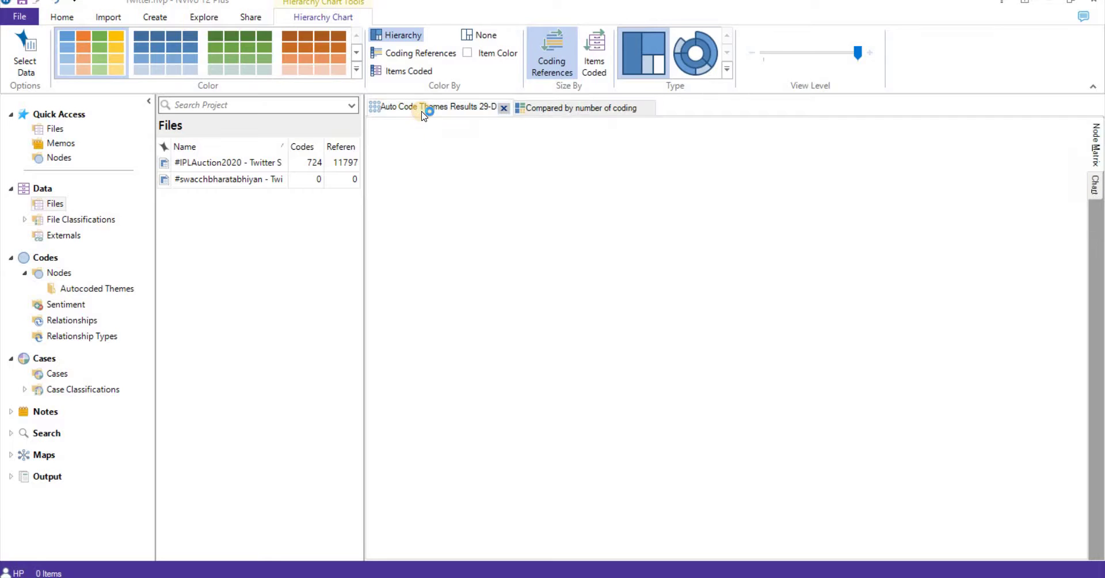
- Show the coding-references hierarchy chart, hide the navigation pane, and undock the chart
{"action": "left_click", "coordinate": [423, 108]}
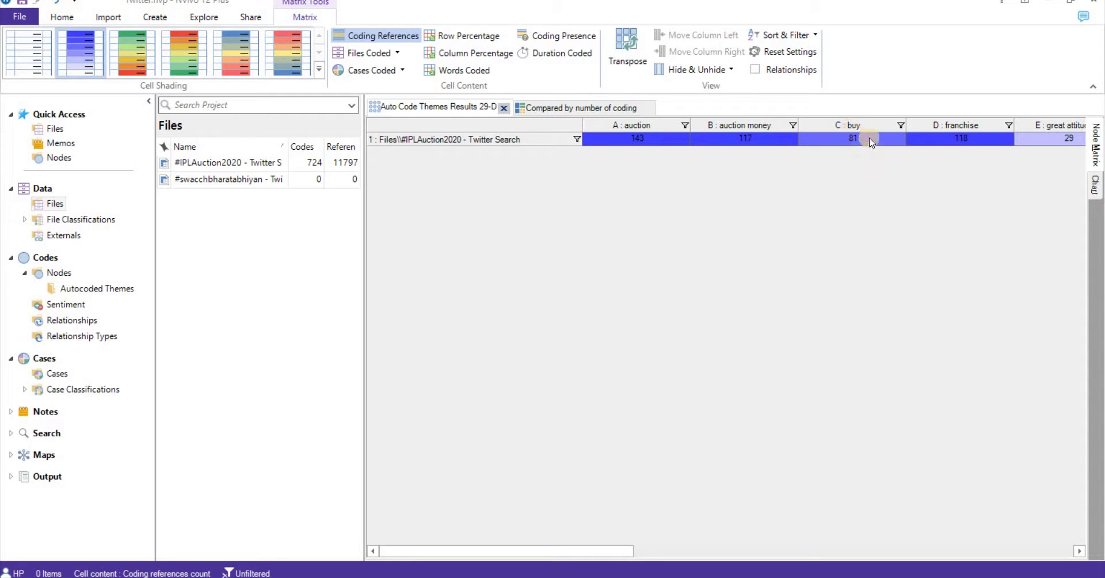
{"action": "left_click", "coordinate": [584, 108]}
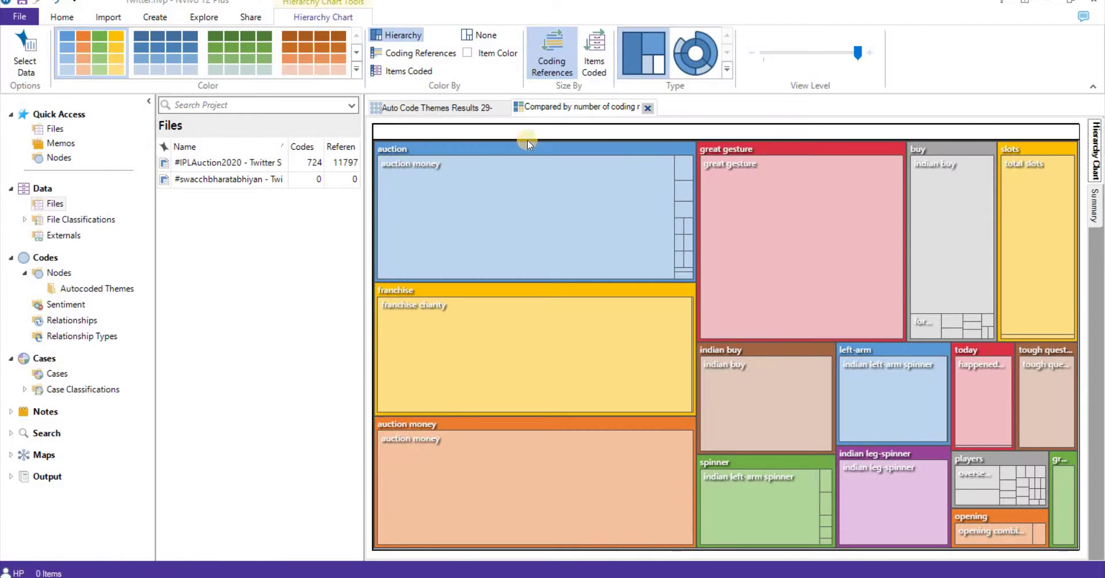
{"action": "left_click", "coordinate": [145, 107]}
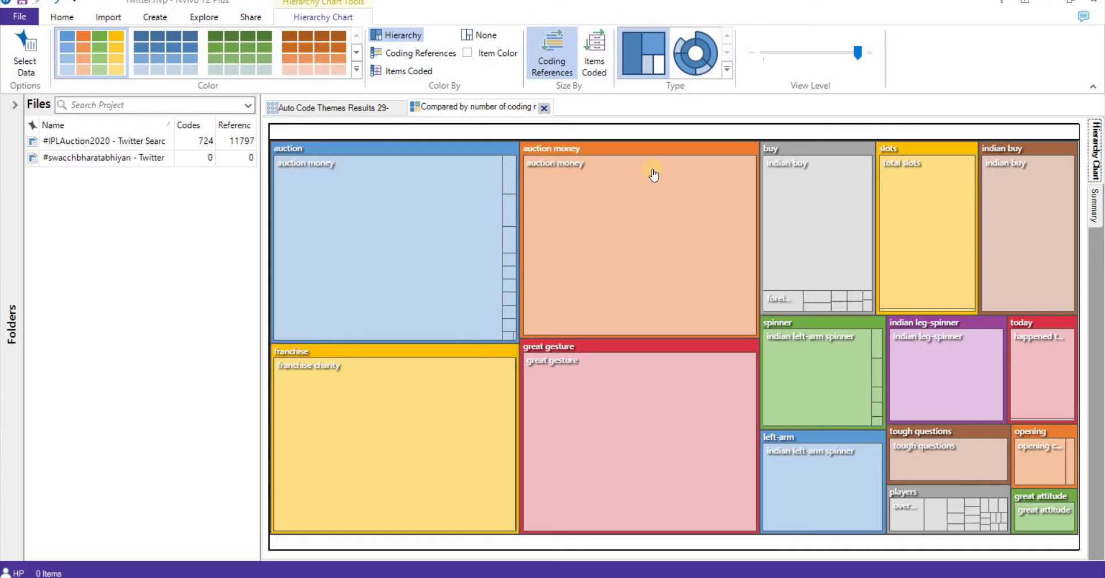
{"action": "right_click", "coordinate": [461, 108]}
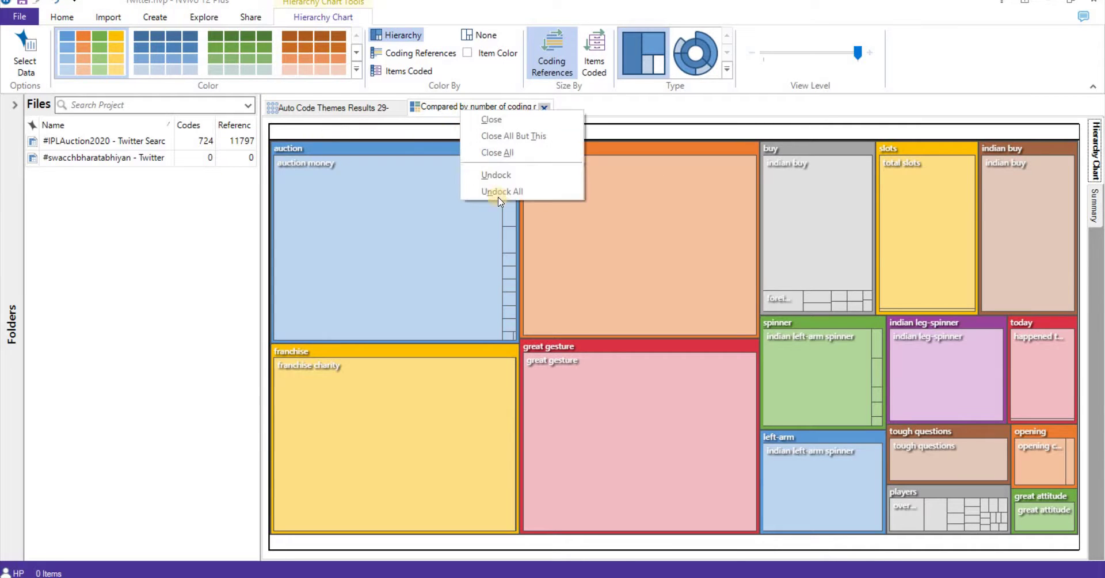
{"action": "left_click", "coordinate": [495, 174]}
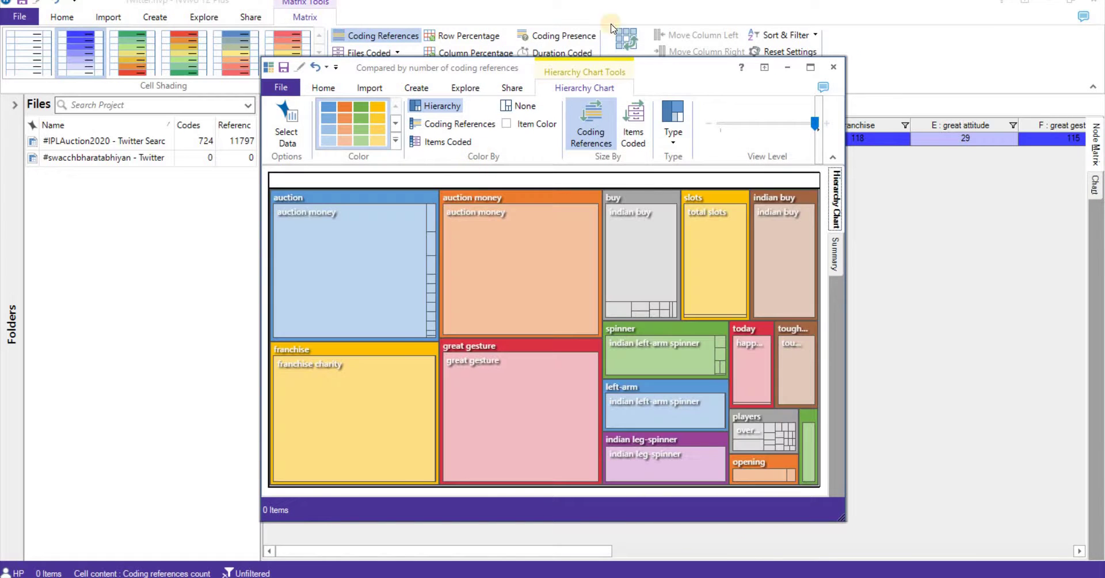
- Maximize the chart window, drill into indian leg-spinner, then return to the full hierarchy
{"action": "left_click", "coordinate": [808, 64]}
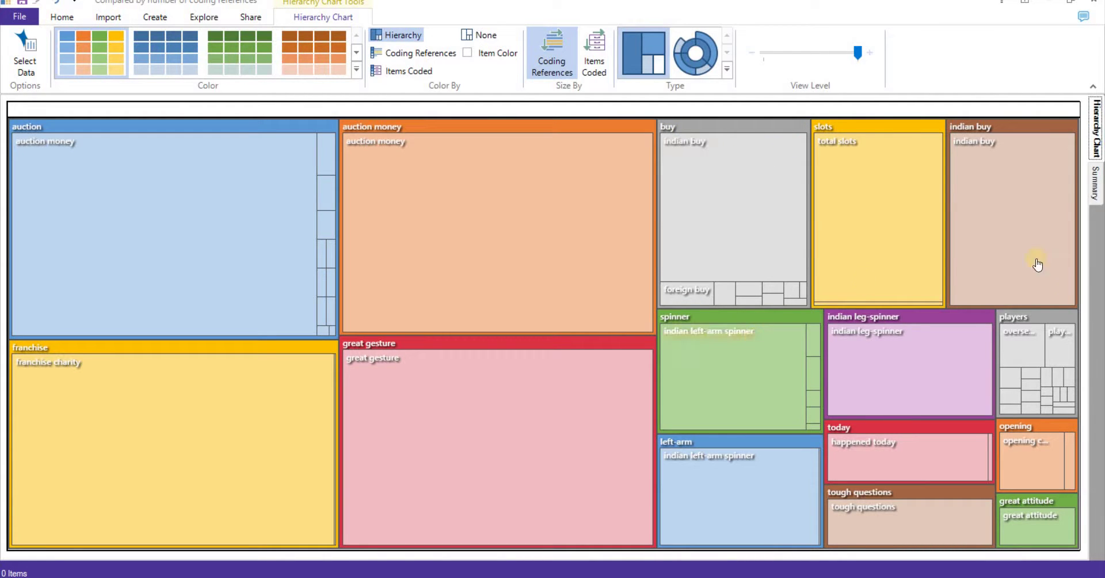
{"action": "left_click", "coordinate": [919, 346]}
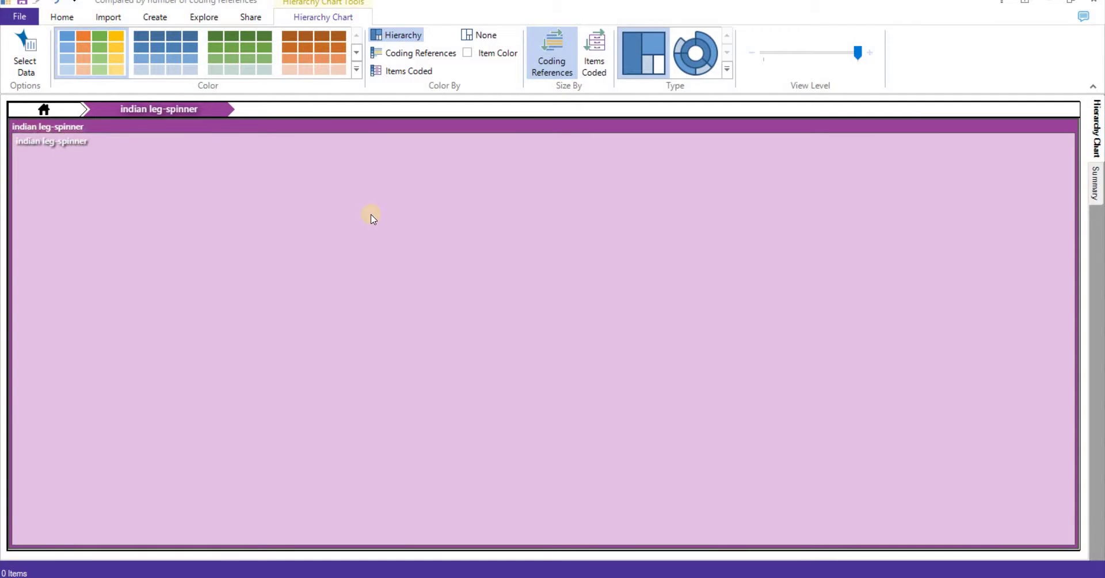
{"action": "mouse_move", "coordinate": [64, 146]}
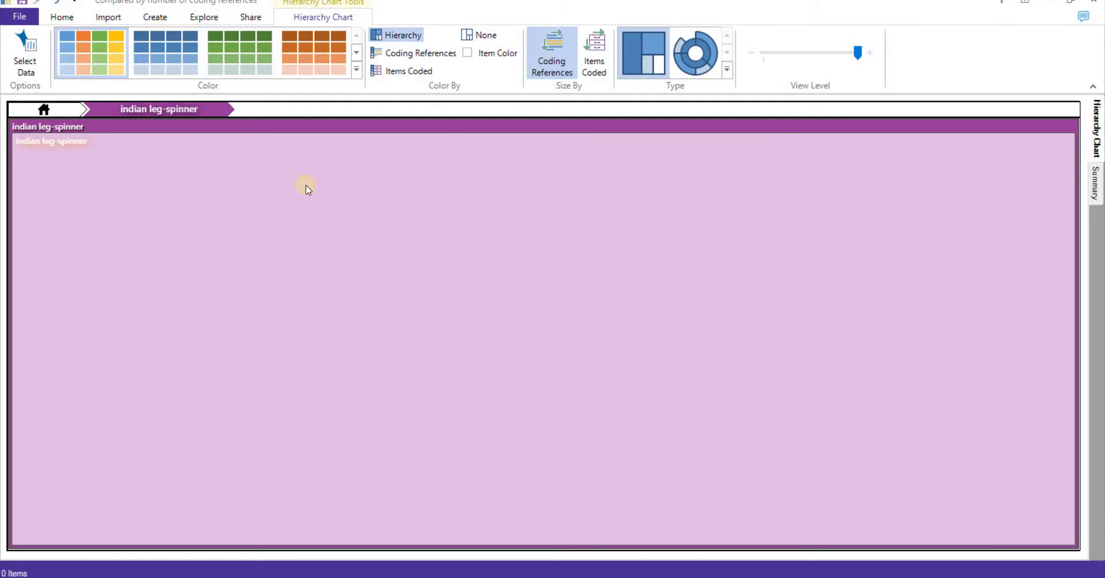
{"action": "left_click", "coordinate": [46, 110]}
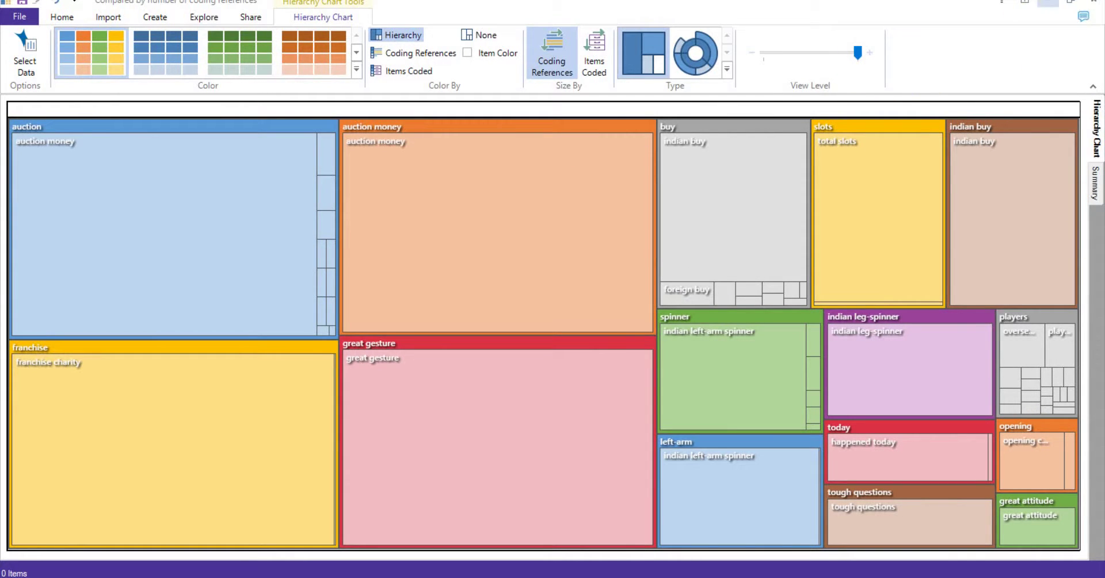
- Close the floating chart and view the themes matrix as a rotated 3-D column chart
{"action": "left_click", "coordinate": [1094, 2]}
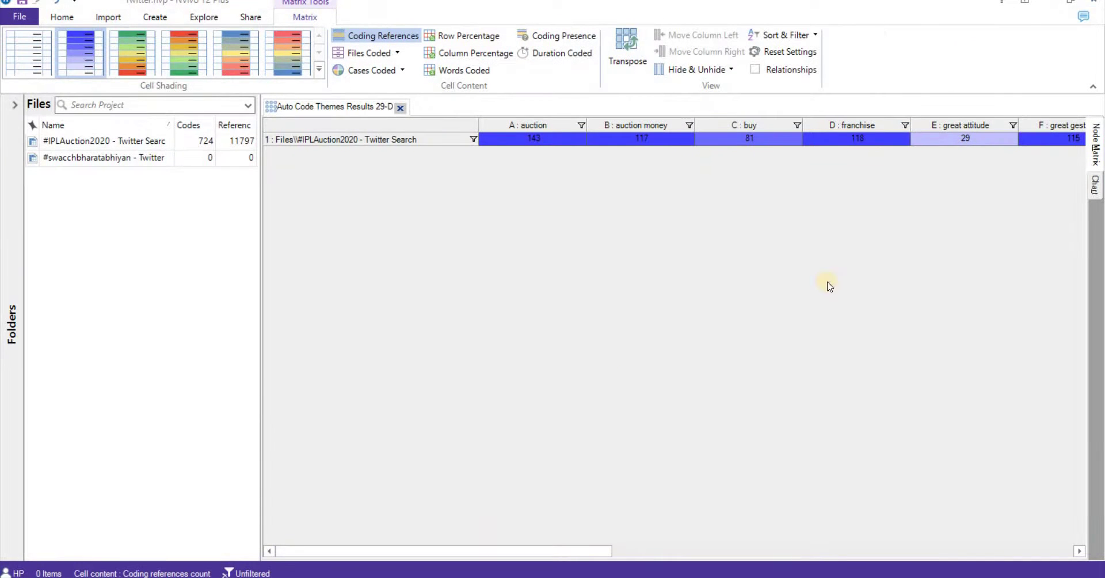
{"action": "left_click_drag", "start_coordinate": [590, 552], "coordinate": [666, 546]}
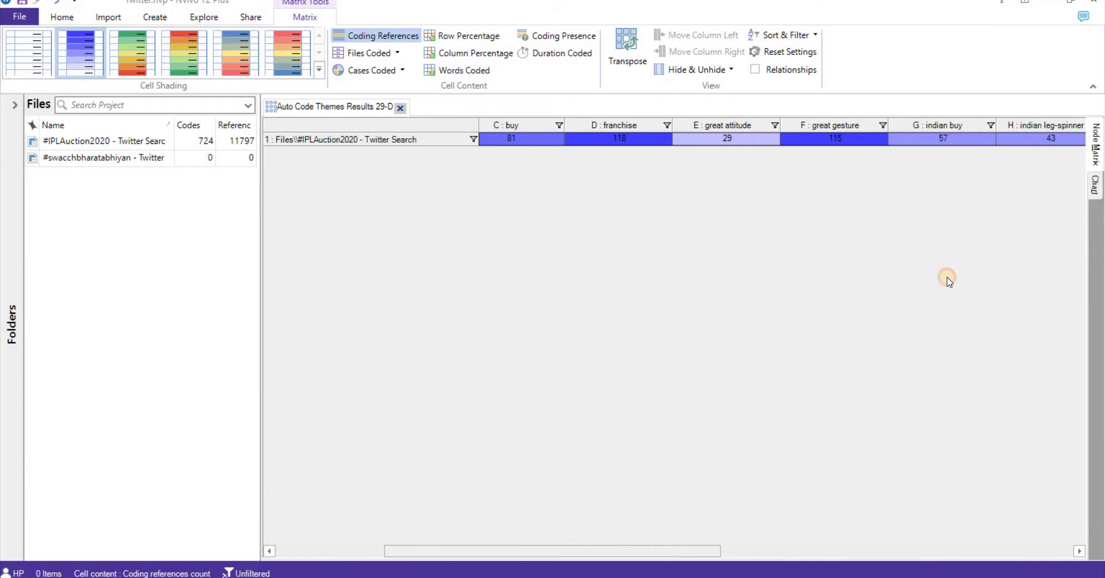
{"action": "left_click", "coordinate": [1091, 192]}
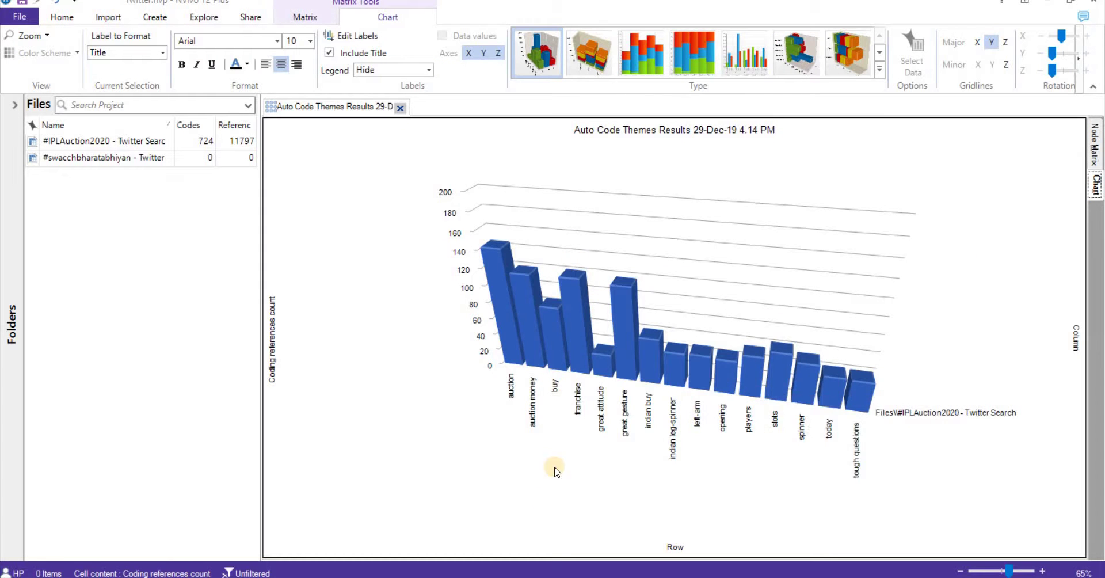
{"action": "left_click_drag", "start_coordinate": [599, 495], "coordinate": [789, 302]}
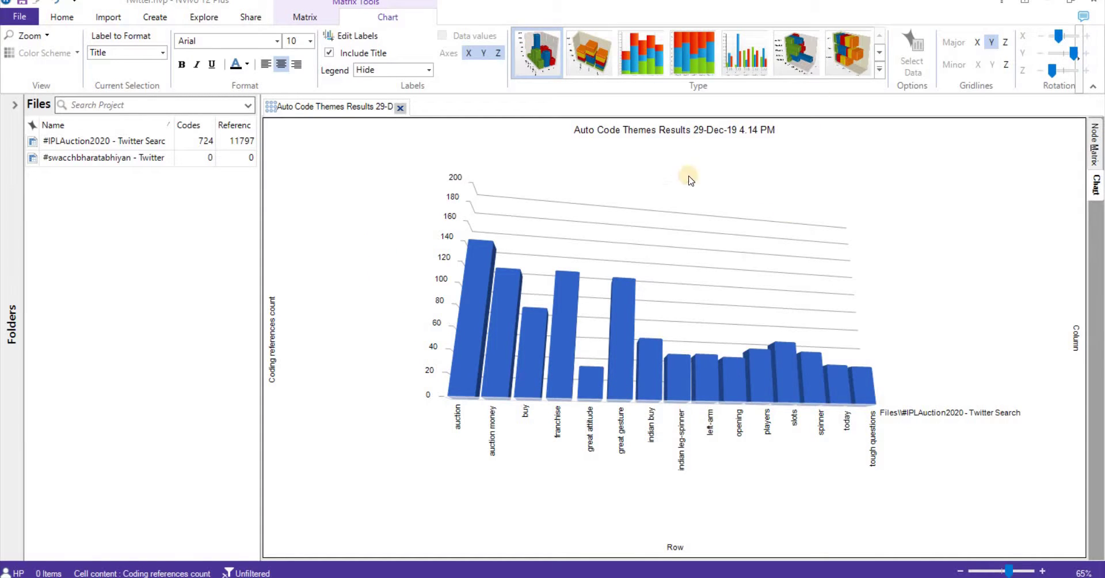
- Close the themes chart and launch Auto Code on the #IPLAuction2020 dataset
{"action": "left_click", "coordinate": [401, 107]}
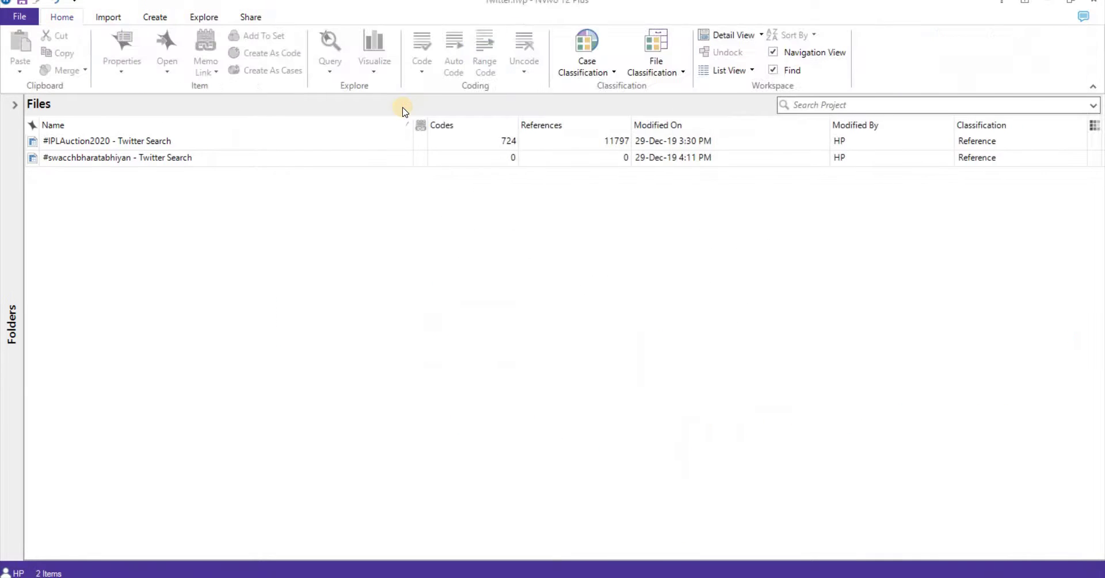
{"action": "left_click", "coordinate": [32, 145]}
{"action": "right_click", "coordinate": [32, 147]}
{"action": "left_click", "coordinate": [54, 186]}
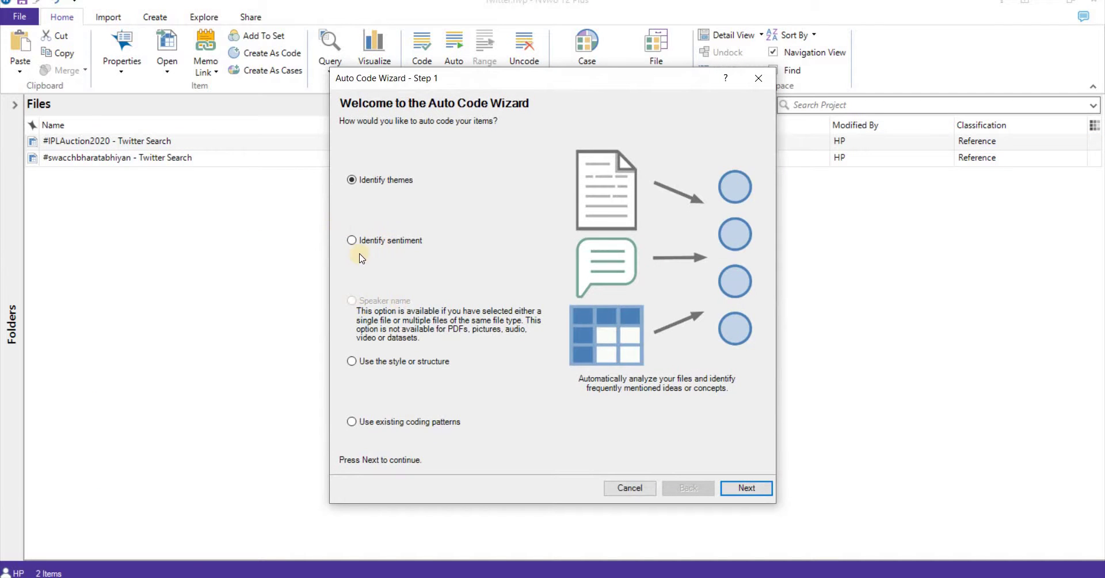
- Auto-code the dataset for sentiment, coding each entire cell
{"action": "left_click", "coordinate": [350, 240]}
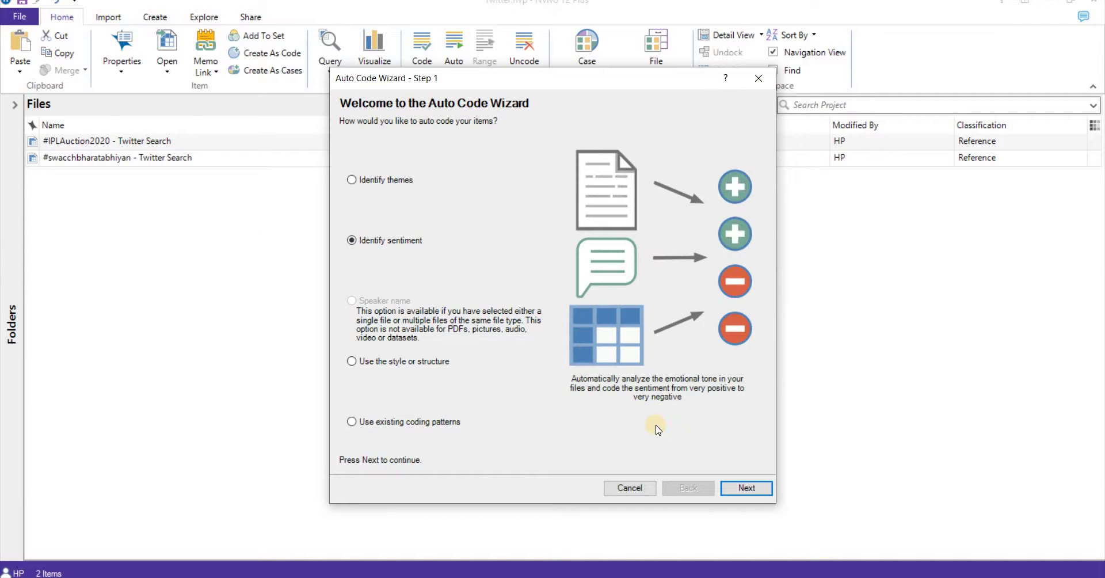
{"action": "left_click", "coordinate": [764, 492]}
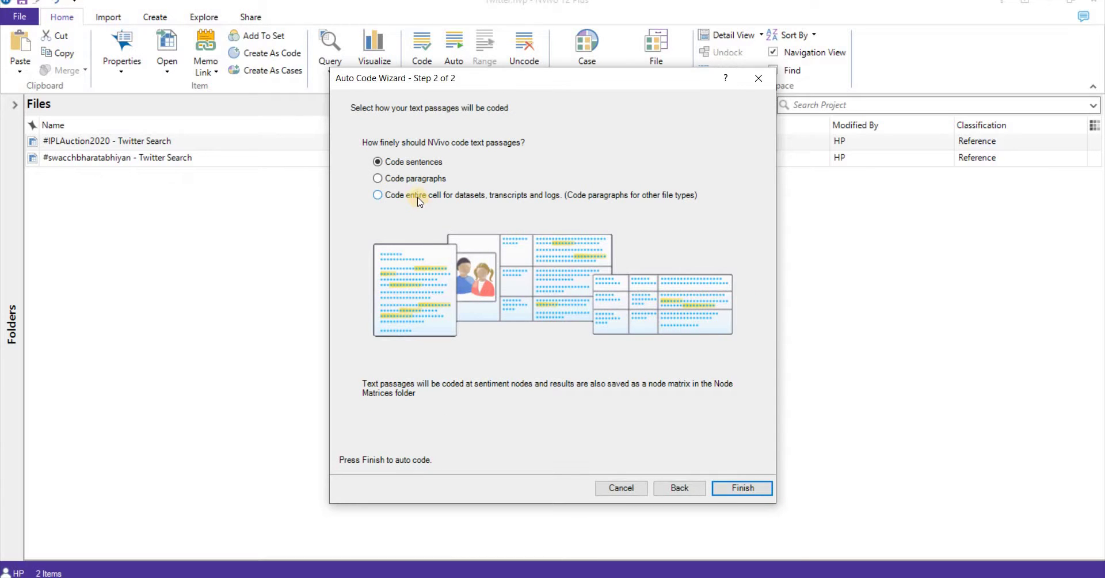
{"action": "left_click", "coordinate": [419, 196]}
{"action": "left_click", "coordinate": [752, 488]}
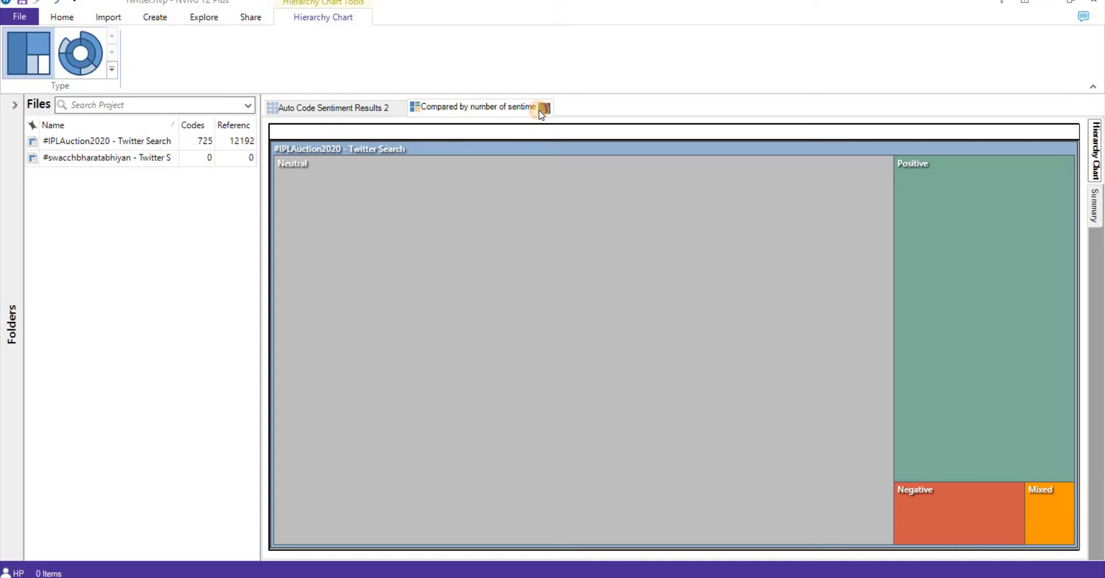
- Close the sentiment chart and switch the results matrix to row percentages, selecting the Very positive cell
{"action": "left_click", "coordinate": [544, 108]}
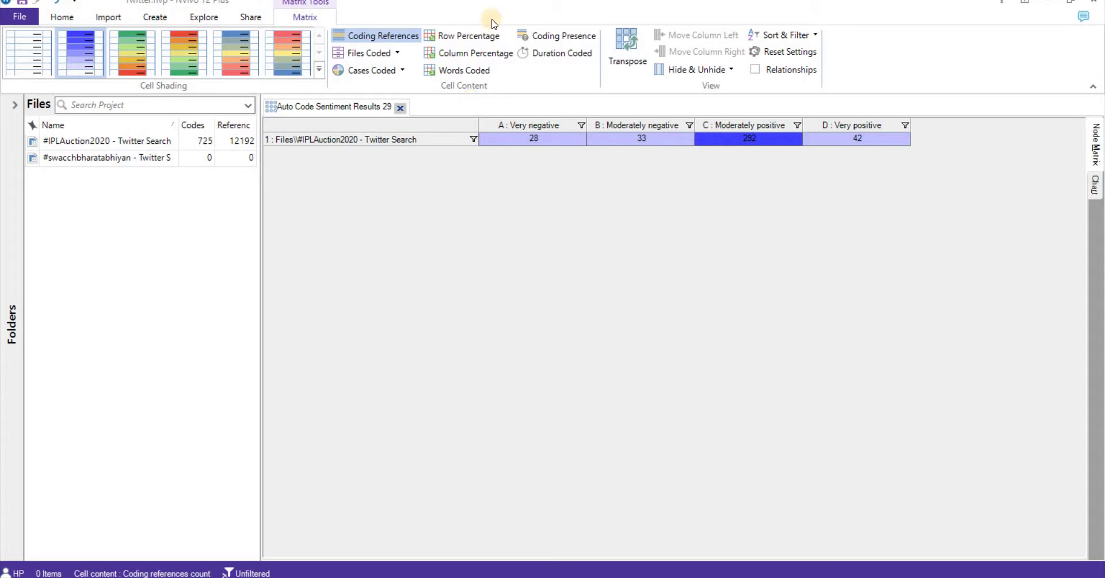
{"action": "left_click", "coordinate": [477, 36]}
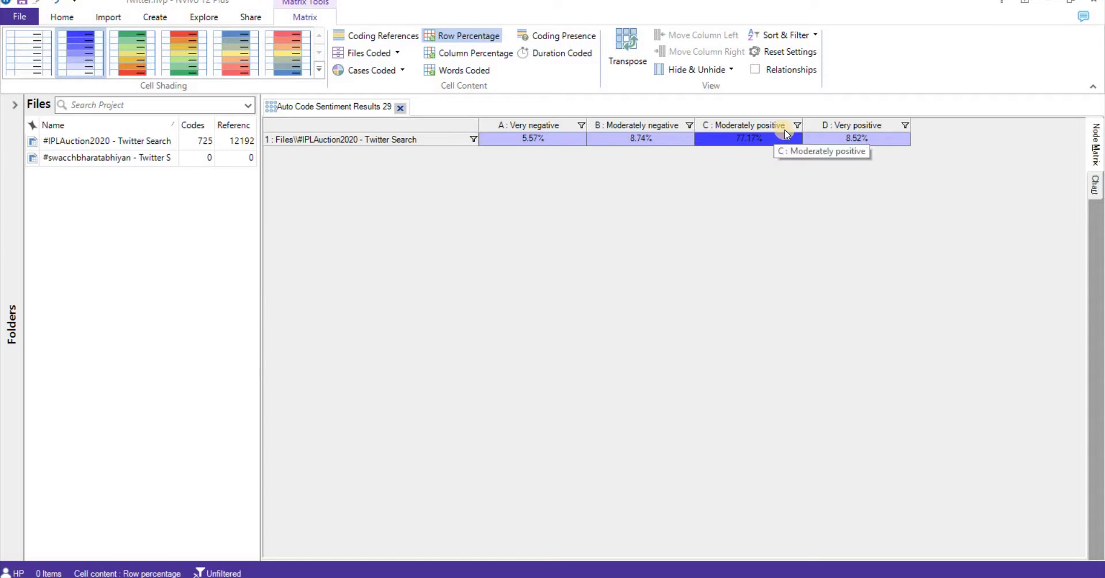
{"action": "left_click", "coordinate": [844, 139]}
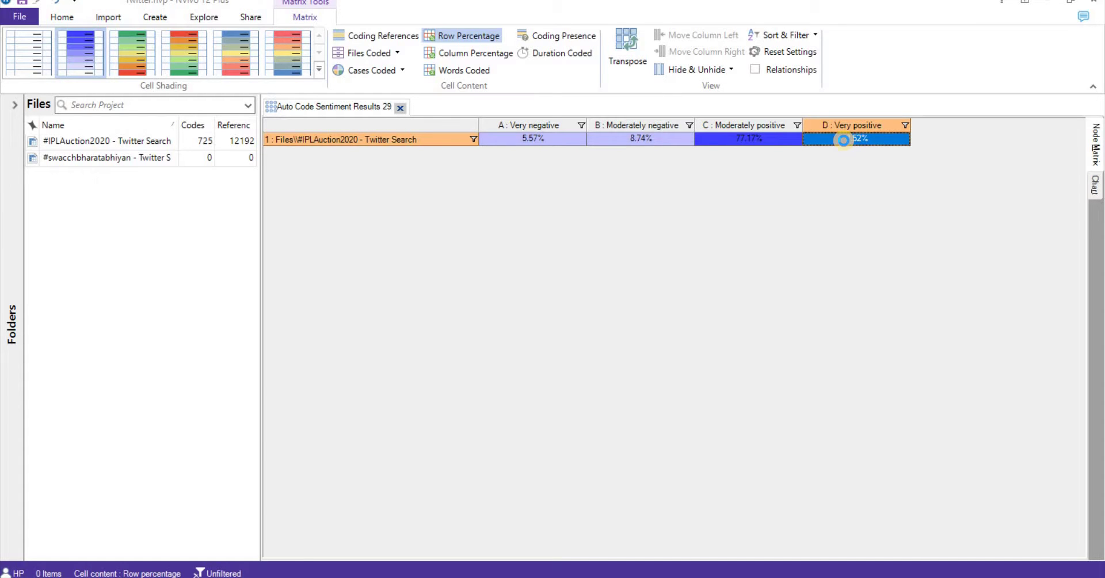
{"action": "double_click", "coordinate": [844, 139]}
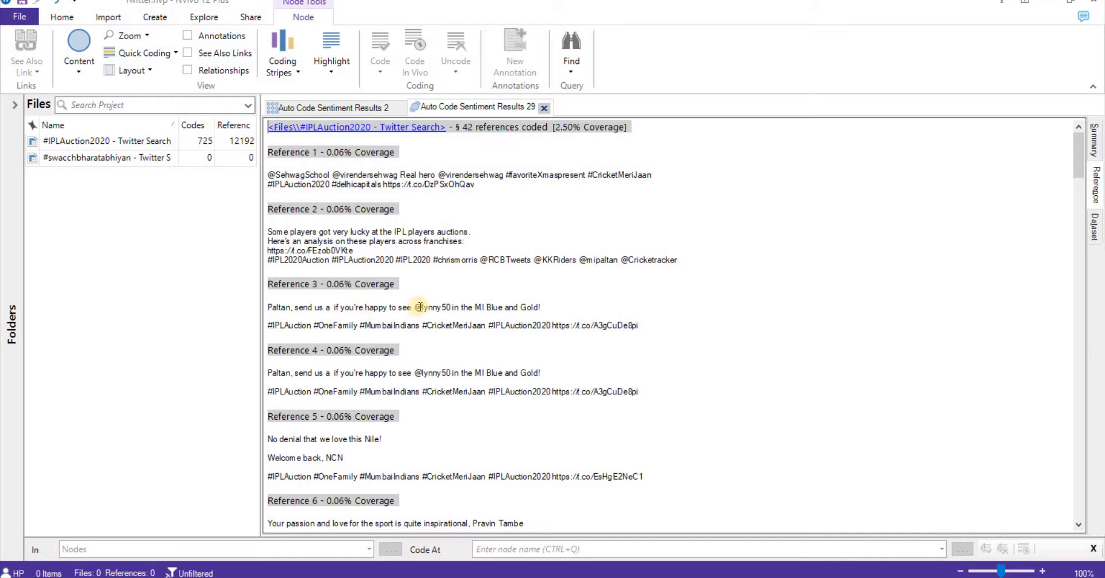
{"action": "left_click_drag", "start_coordinate": [333, 305], "coordinate": [412, 307]}
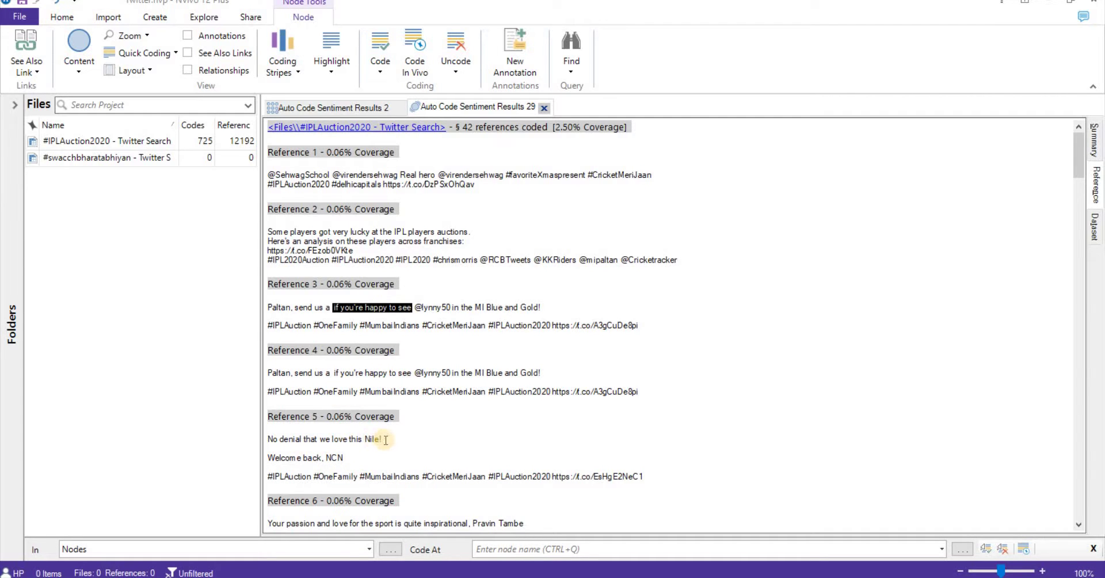
{"action": "left_click", "coordinate": [544, 109]}
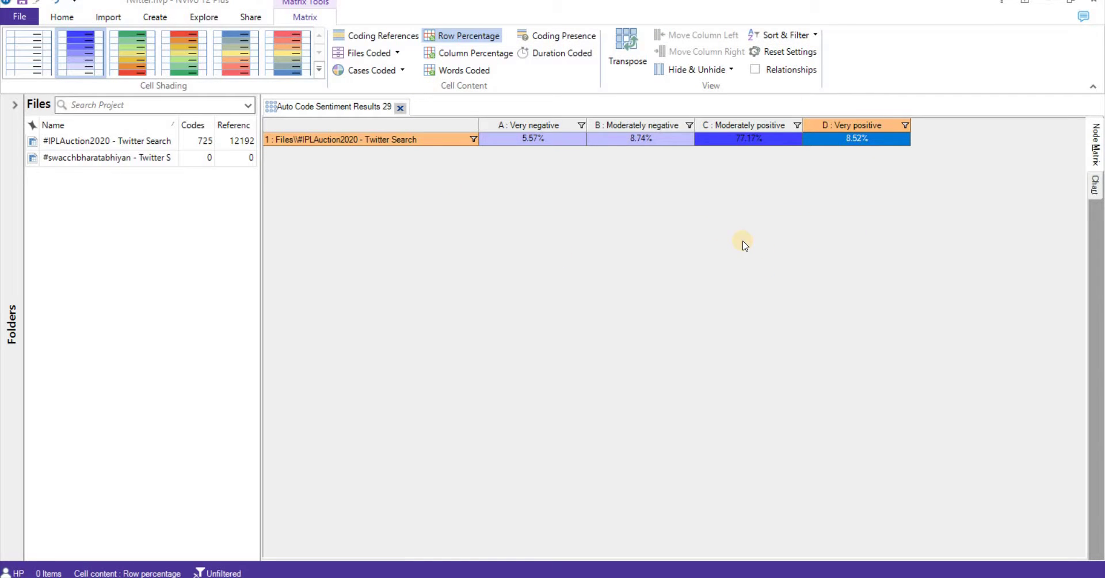
- Close the sentiment matrix and start auto coding #IPLAuction2020 by style or structure
{"action": "left_click", "coordinate": [403, 112]}
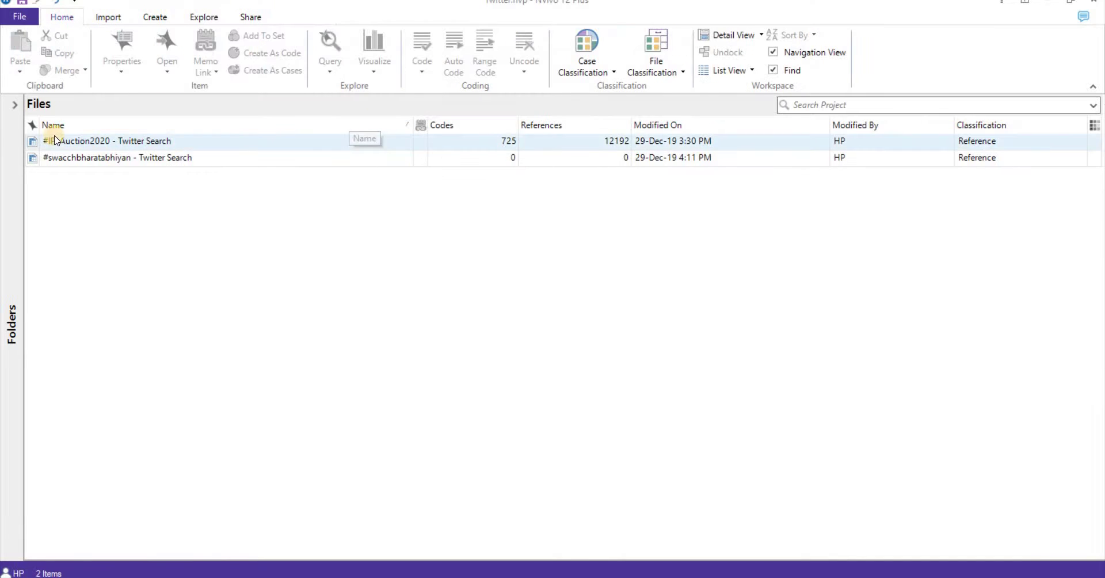
{"action": "left_click", "coordinate": [34, 147]}
{"action": "right_click", "coordinate": [35, 146]}
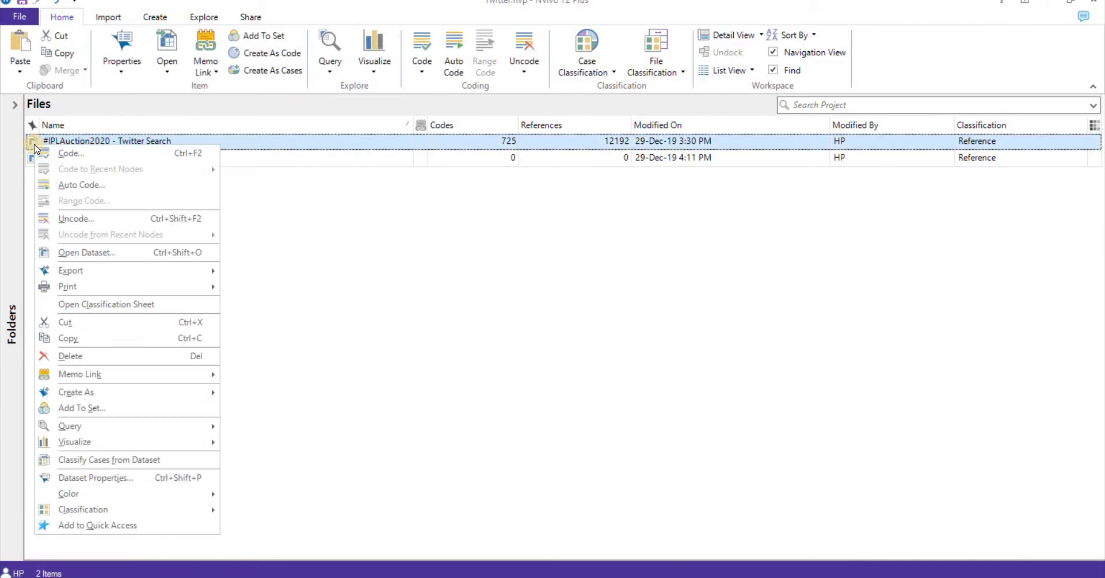
{"action": "left_click", "coordinate": [53, 185]}
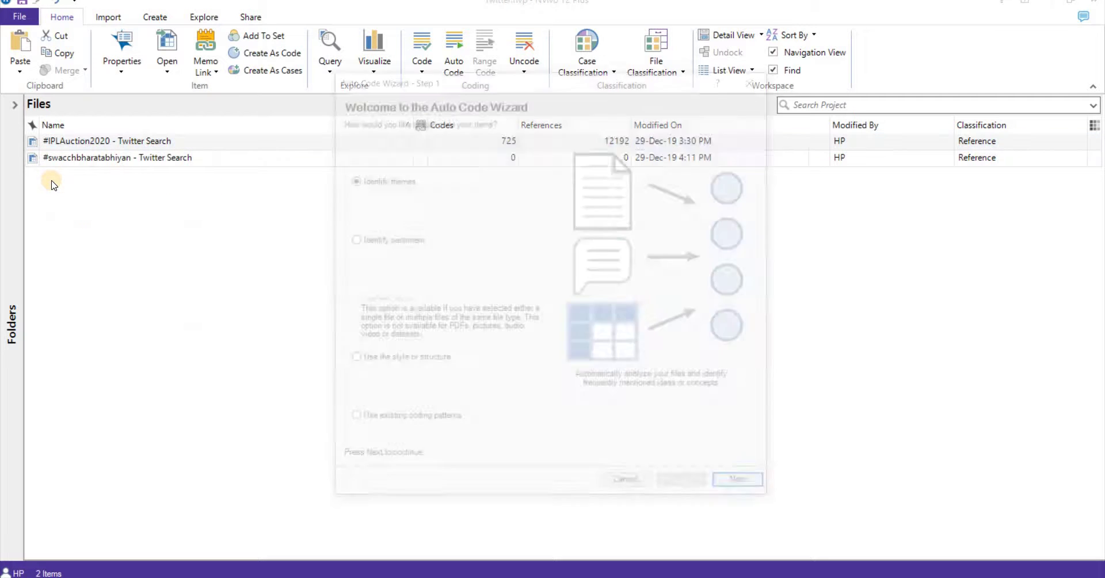
{"action": "left_click", "coordinate": [352, 362]}
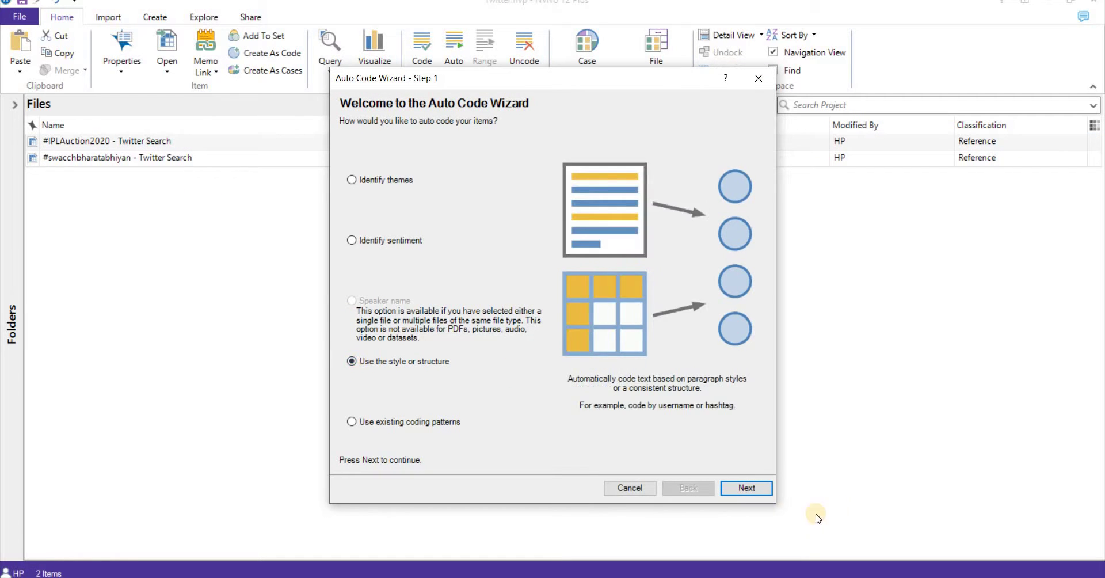
- Step through the Twitter column and name options and finish auto coding into hashtag nodes and username cases
{"action": "left_click", "coordinate": [748, 489]}
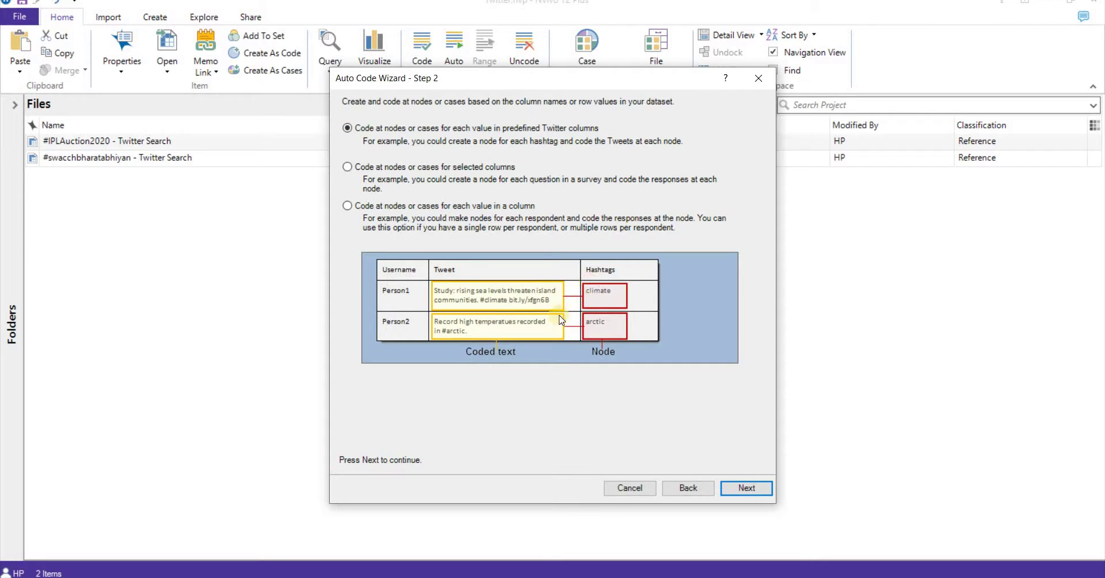
{"action": "left_click", "coordinate": [757, 488]}
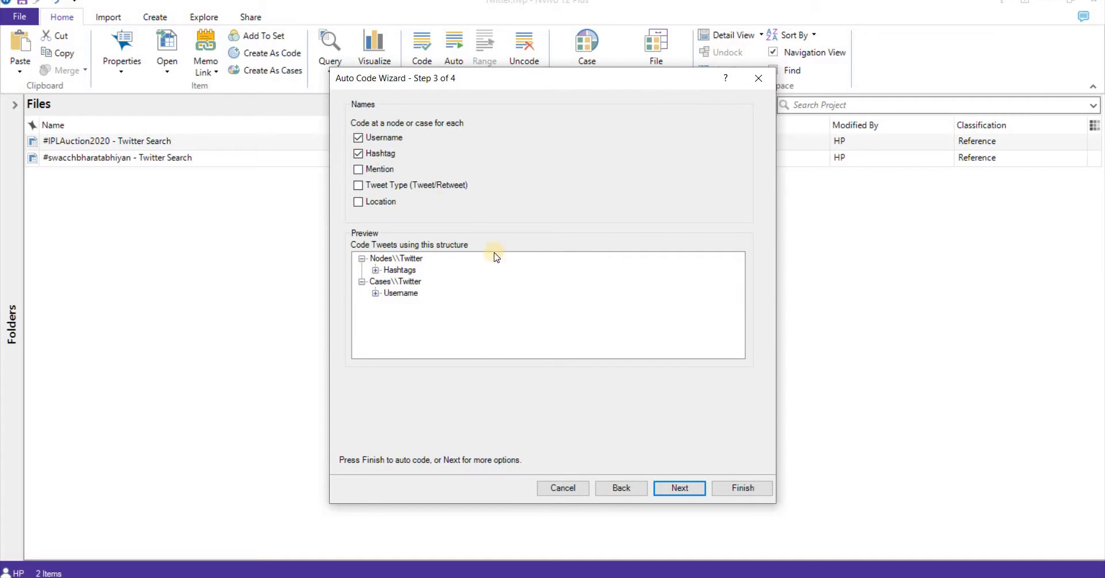
{"action": "left_click", "coordinate": [685, 490]}
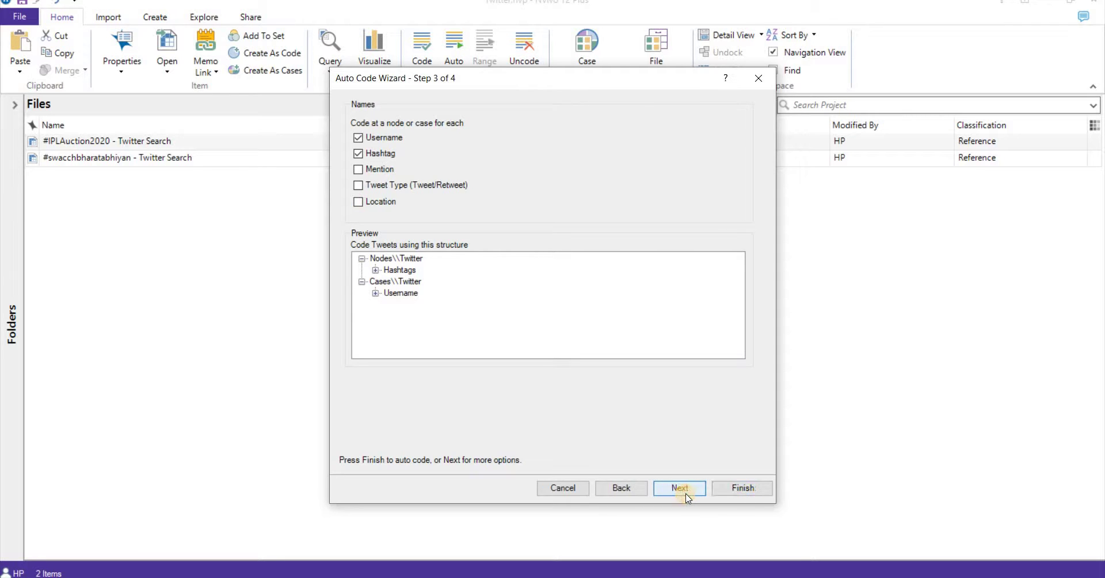
{"action": "left_click", "coordinate": [731, 485]}
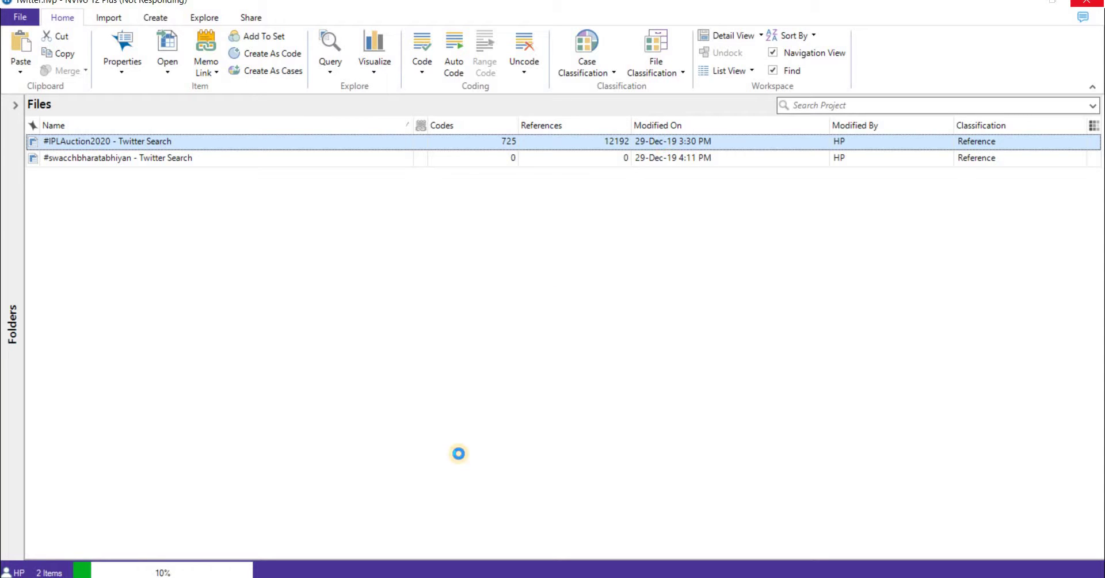
- Read the tweets coded at the IPLAuction2020 hashtag node, then bring up the Cases list
{"action": "left_click", "coordinate": [15, 105]}
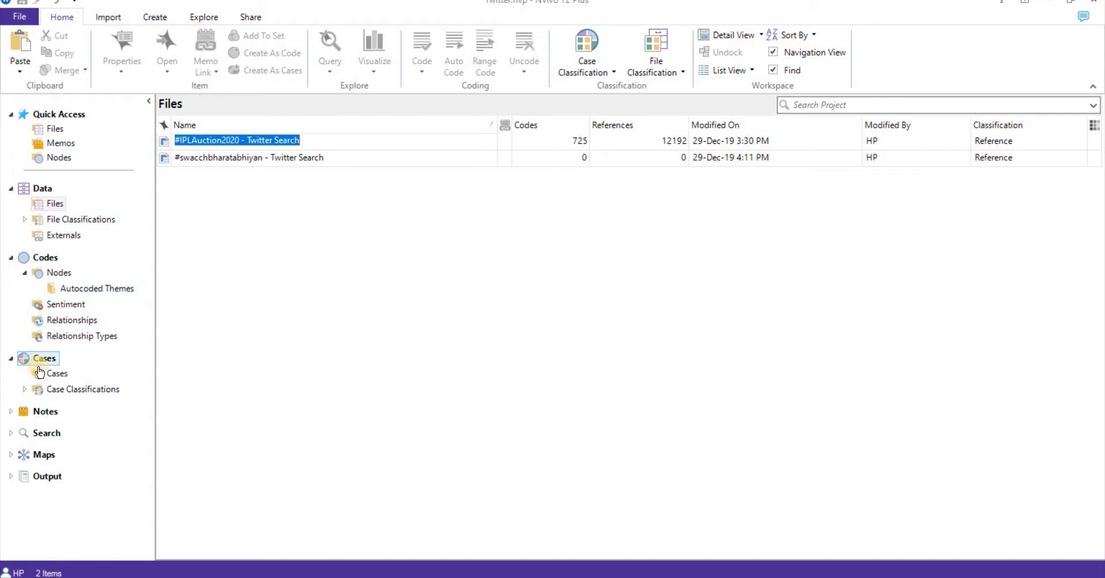
{"action": "left_click", "coordinate": [42, 272]}
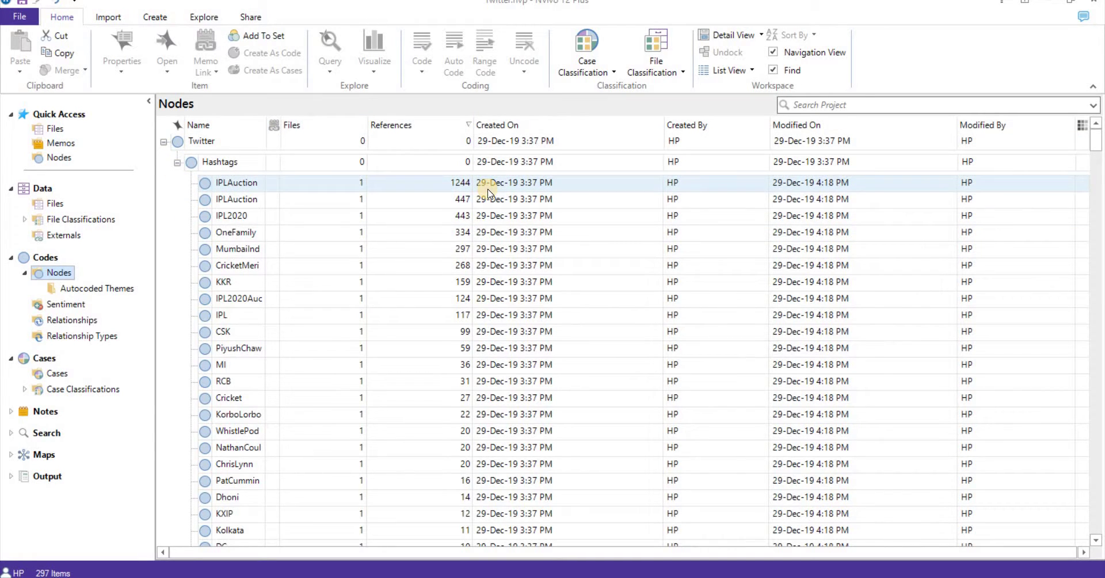
{"action": "left_click", "coordinate": [458, 184]}
{"action": "double_click", "coordinate": [458, 184]}
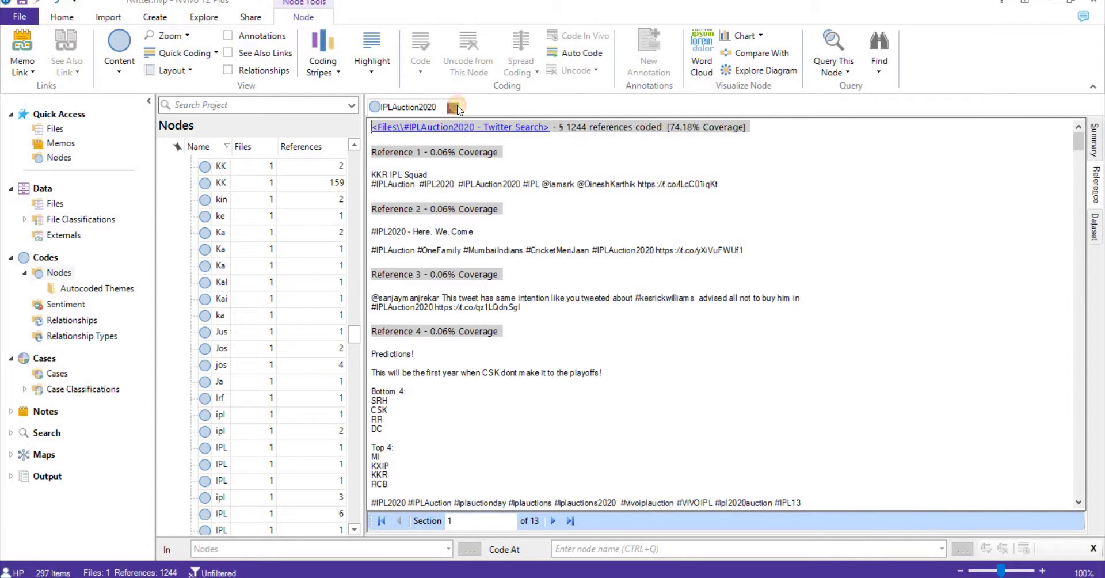
{"action": "left_click", "coordinate": [458, 109]}
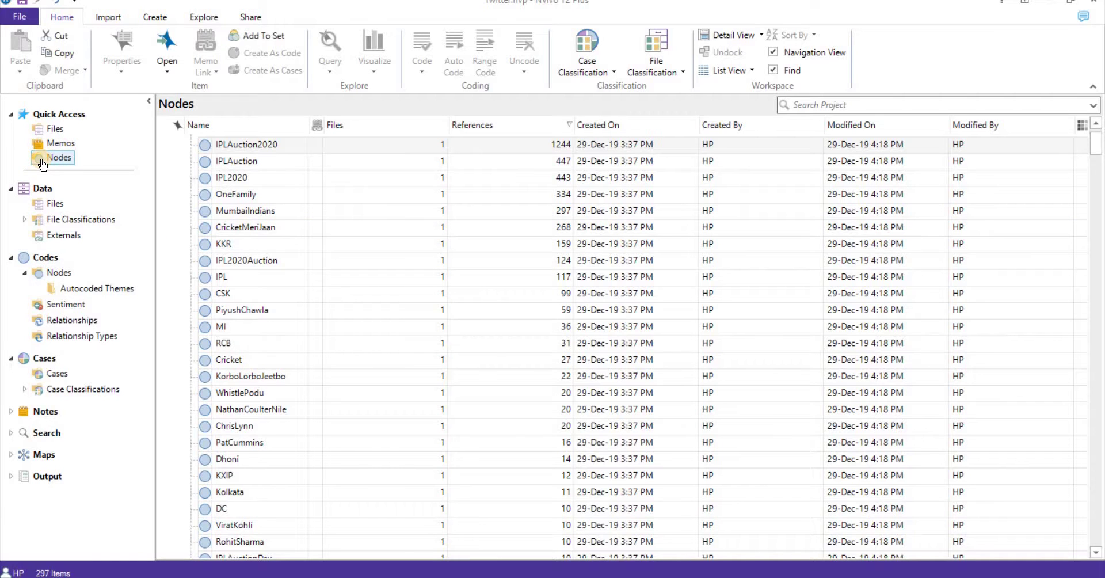
{"action": "left_click", "coordinate": [51, 374]}
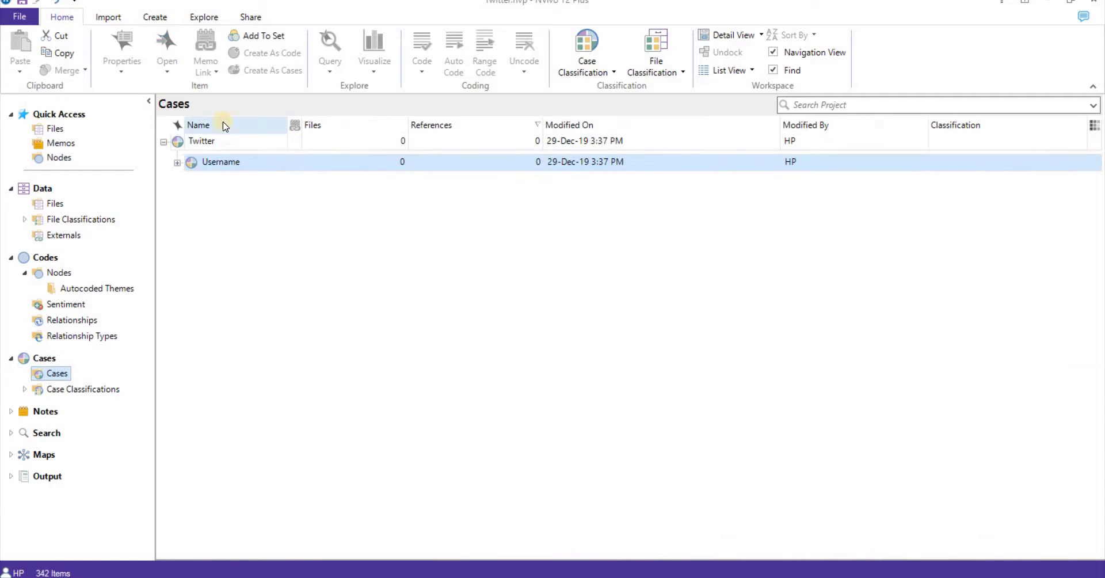
- Expand Username and sort Twitter user cases by references descending, then return to Nodes
{"action": "left_click", "coordinate": [176, 161]}
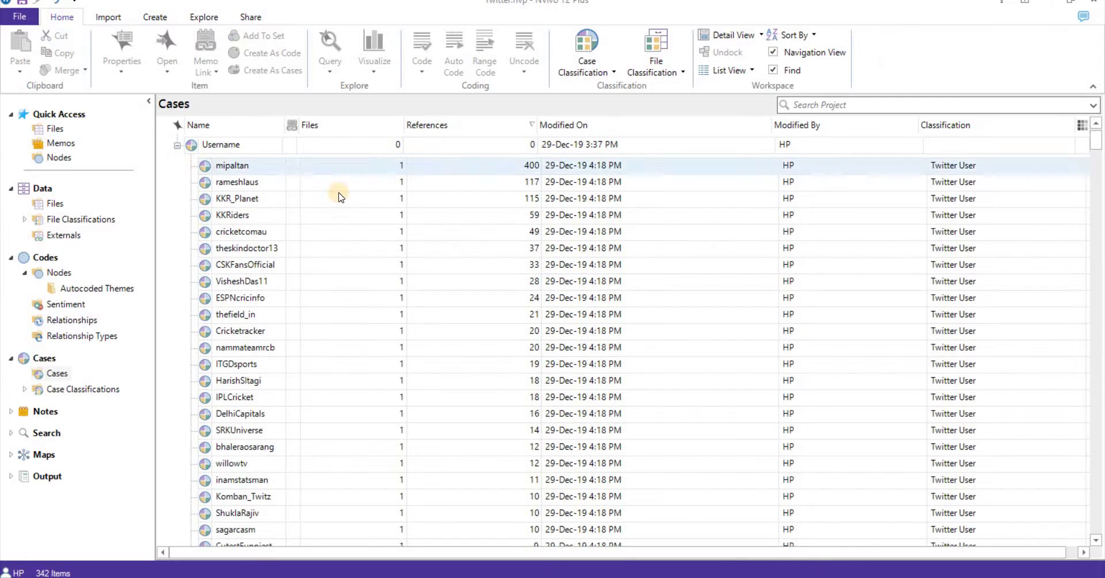
{"action": "left_click", "coordinate": [458, 125]}
{"action": "left_click", "coordinate": [458, 126]}
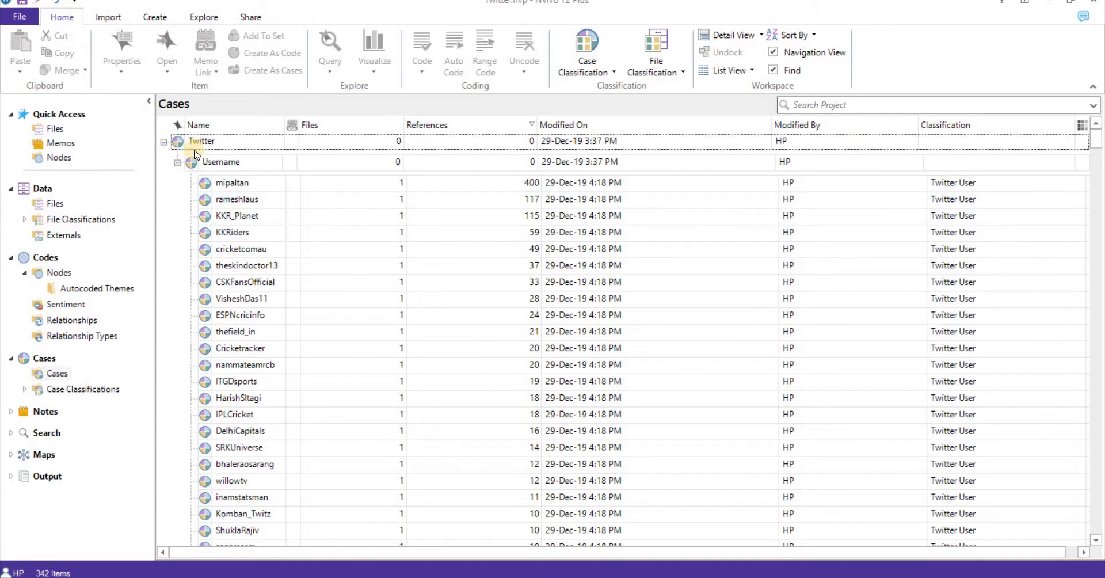
{"action": "left_click", "coordinate": [59, 161]}
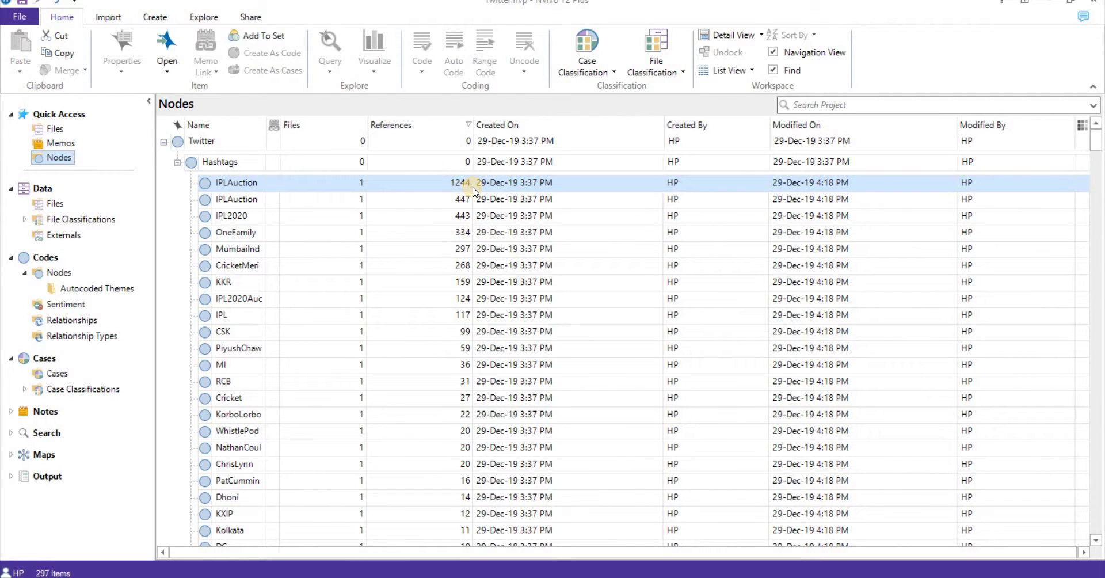
{"action": "left_click", "coordinate": [147, 105]}
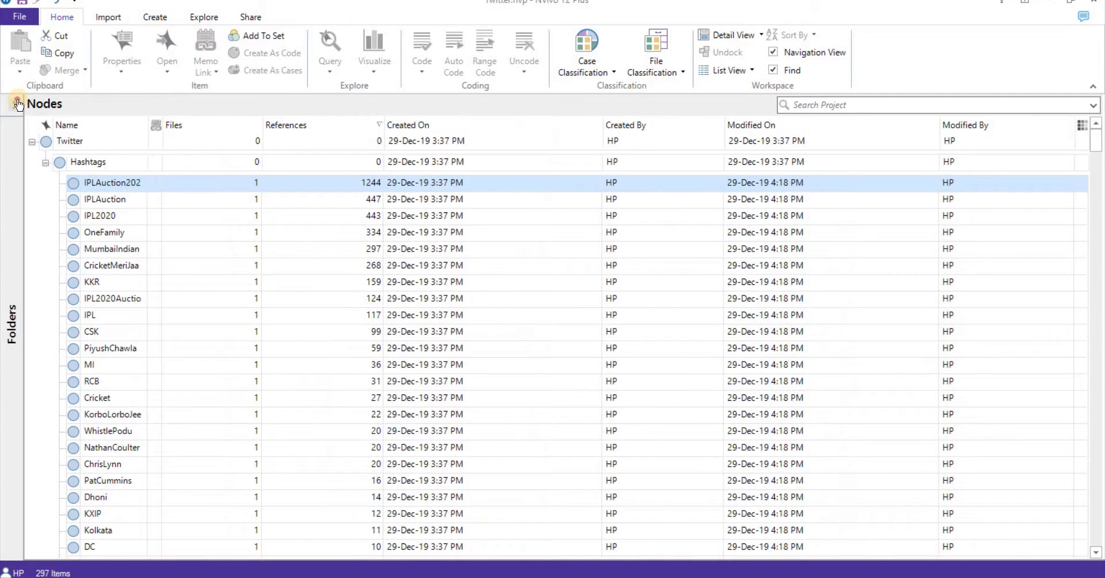
{"action": "left_click", "coordinate": [18, 104]}
- Open #IPLAuction2020 - Twitter Search from Files to see its references-by-username chart, led by mipaltan
{"action": "left_click", "coordinate": [55, 132]}
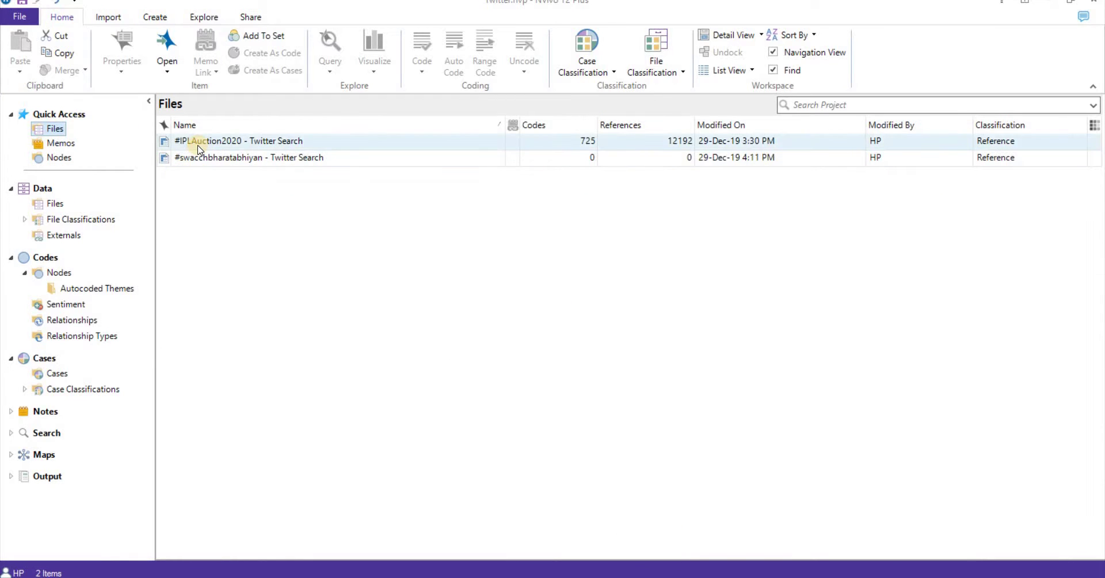
{"action": "double_click", "coordinate": [197, 149]}
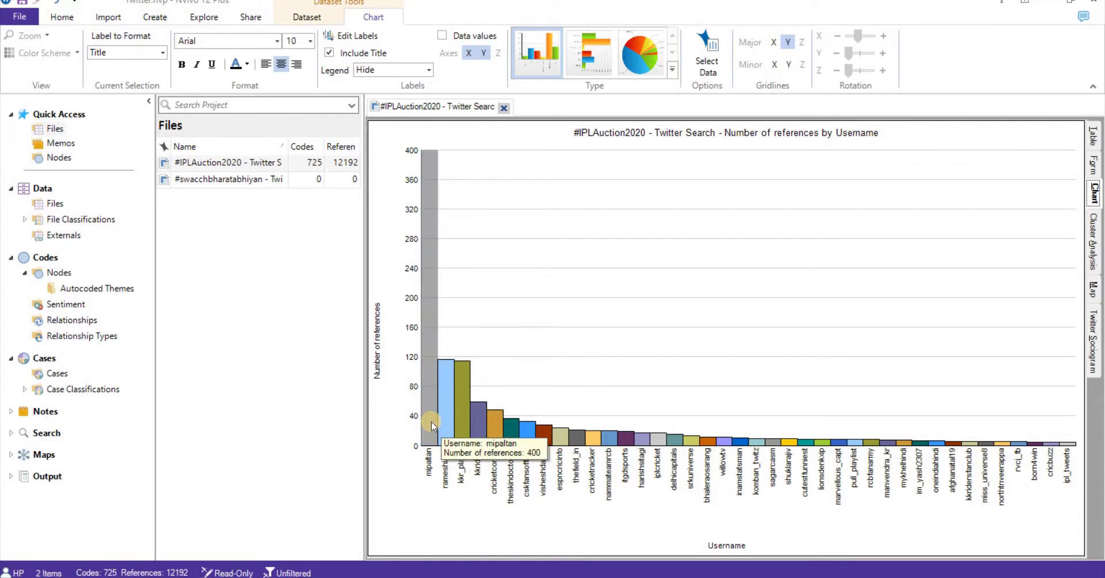
{"action": "mouse_move", "coordinate": [499, 447]}
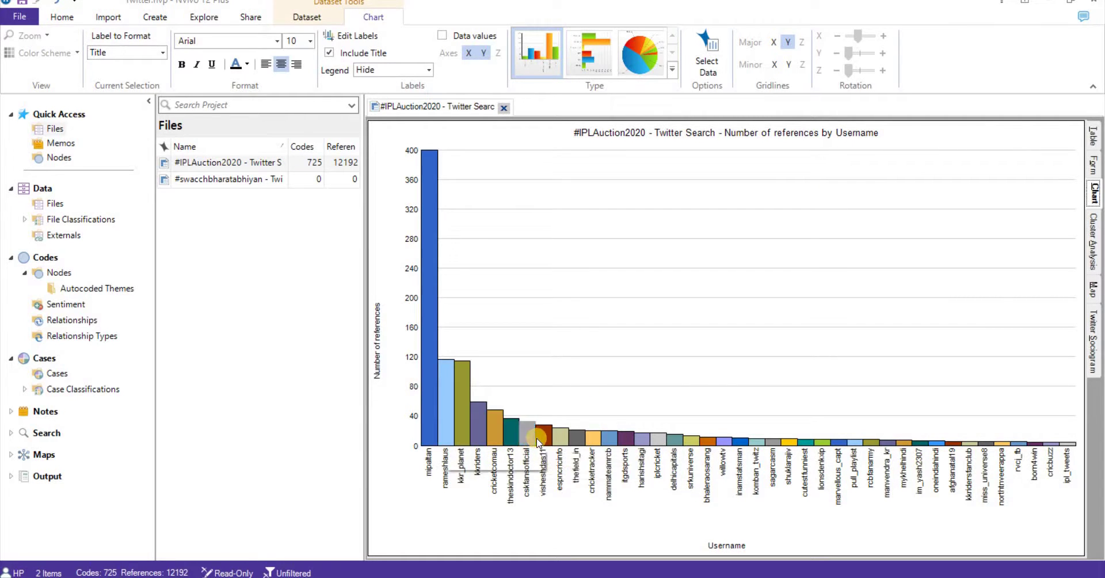
- Change the chart's X-axis data from Username to Locations so it plots references by location
{"action": "right_click", "coordinate": [466, 144]}
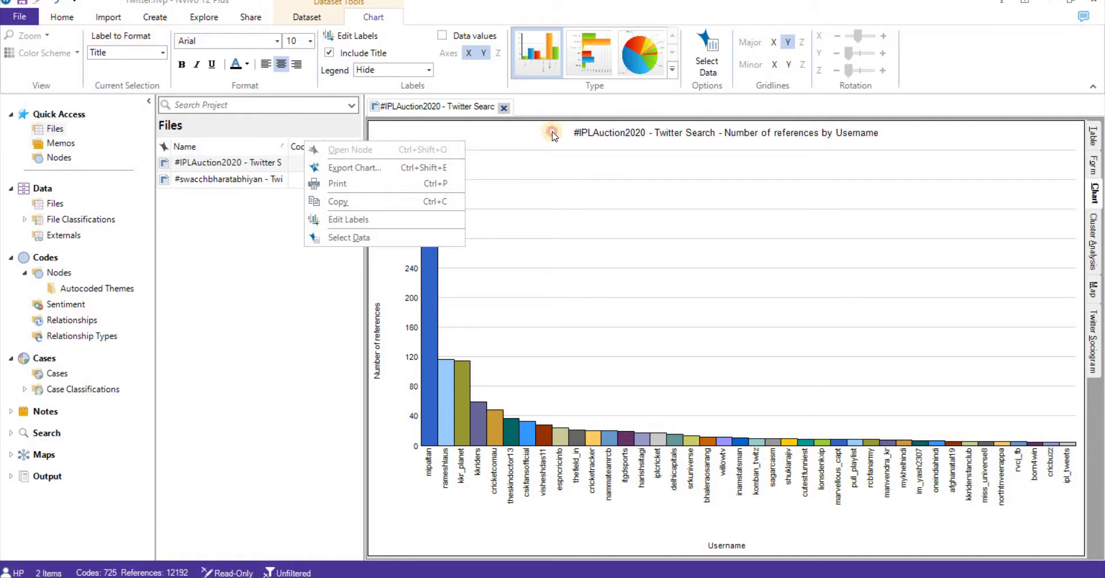
{"action": "key", "text": "Escape"}
{"action": "left_click", "coordinate": [433, 105]}
{"action": "right_click", "coordinate": [641, 181]}
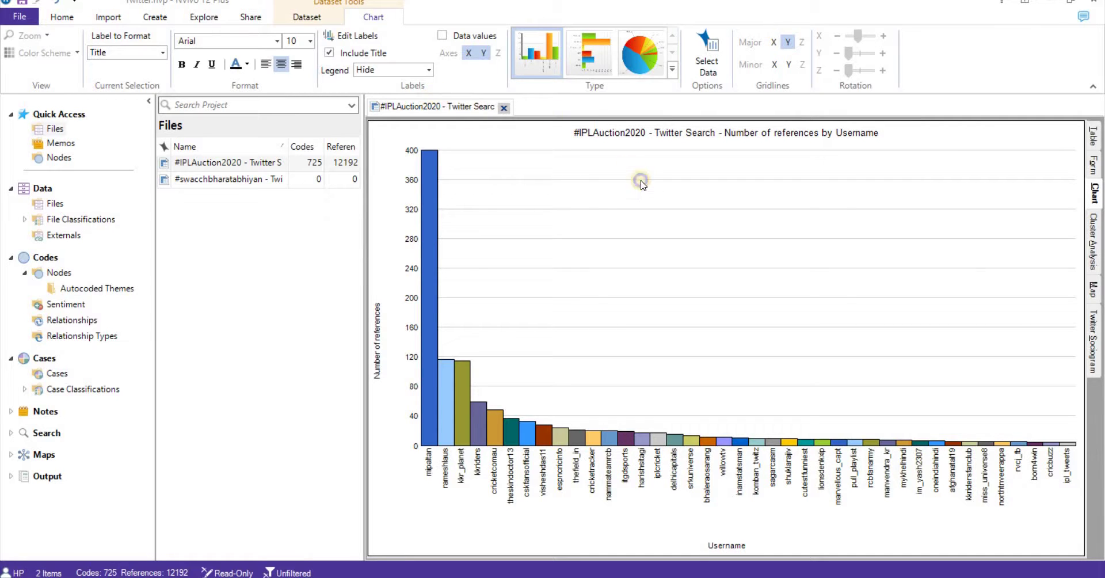
{"action": "left_click", "coordinate": [713, 73]}
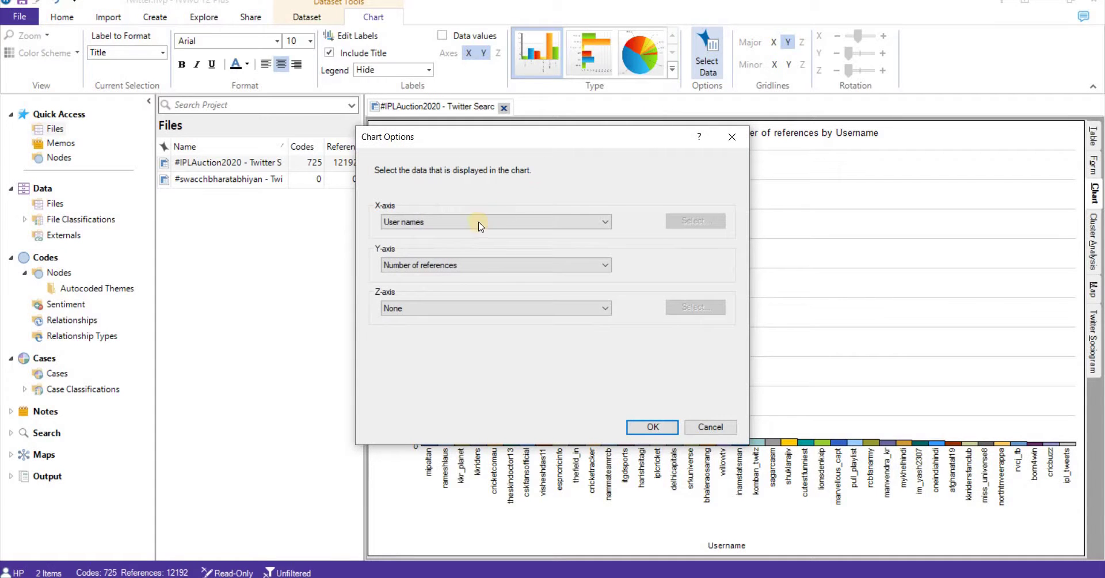
{"action": "left_click", "coordinate": [412, 223]}
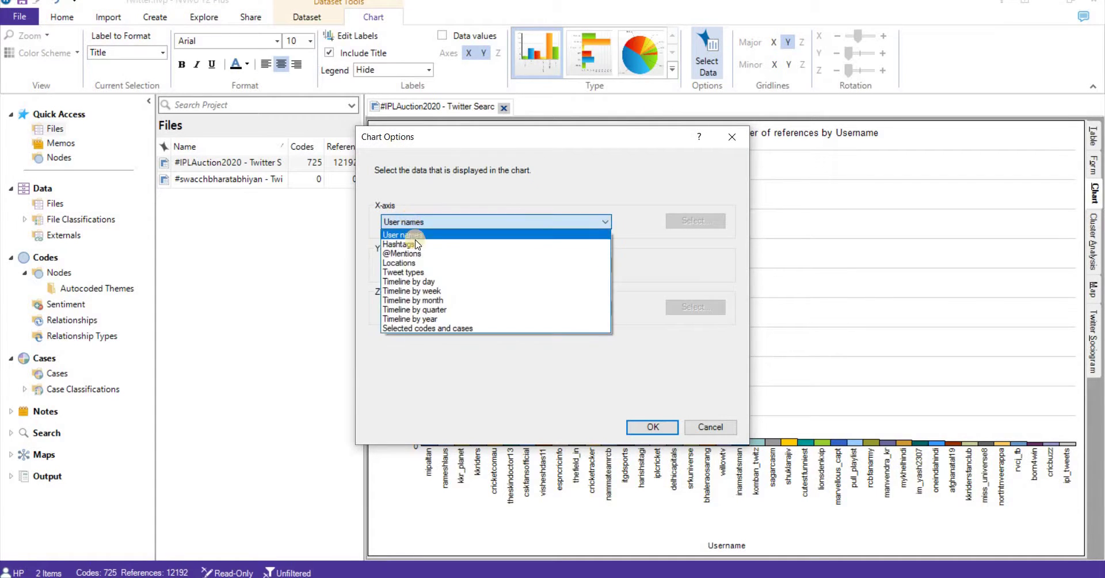
{"action": "left_click", "coordinate": [421, 263]}
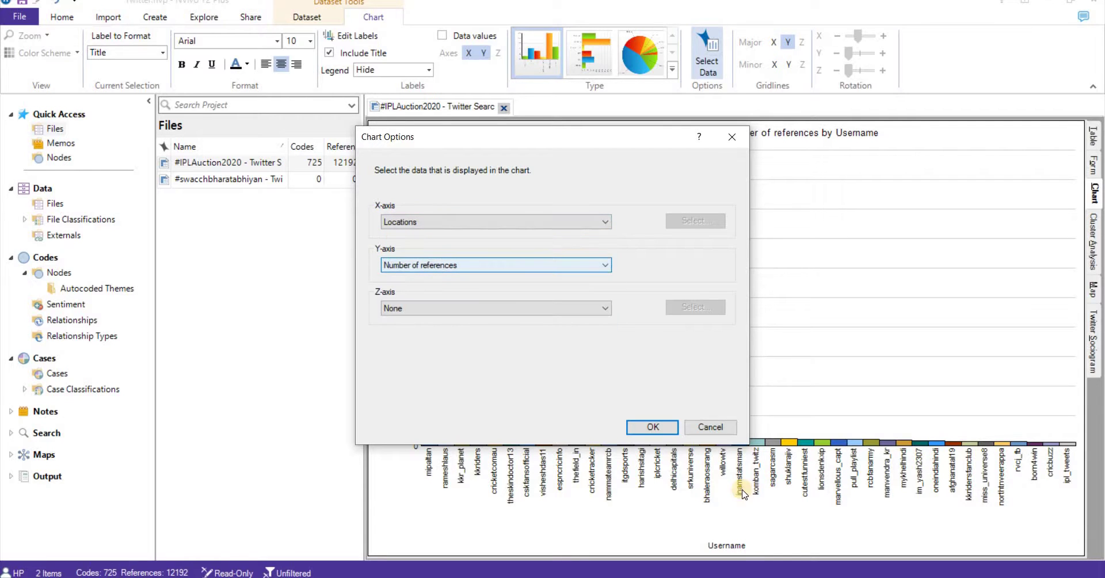
{"action": "left_click", "coordinate": [647, 426]}
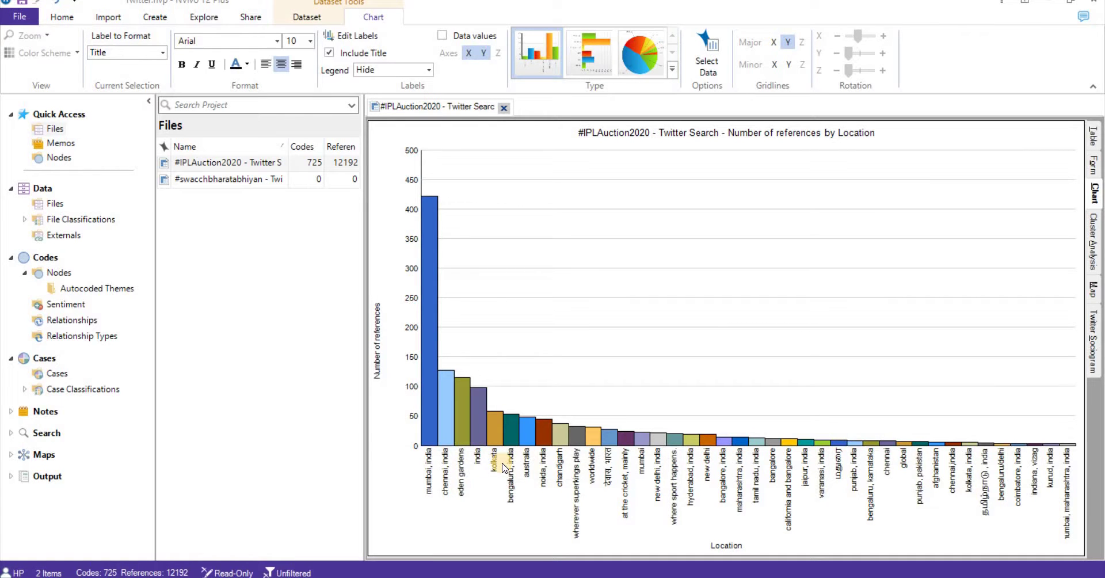
- Display the #IPLAuction2020 usernames as a word-similarity cluster dendrogram
{"action": "left_click", "coordinate": [1097, 239]}
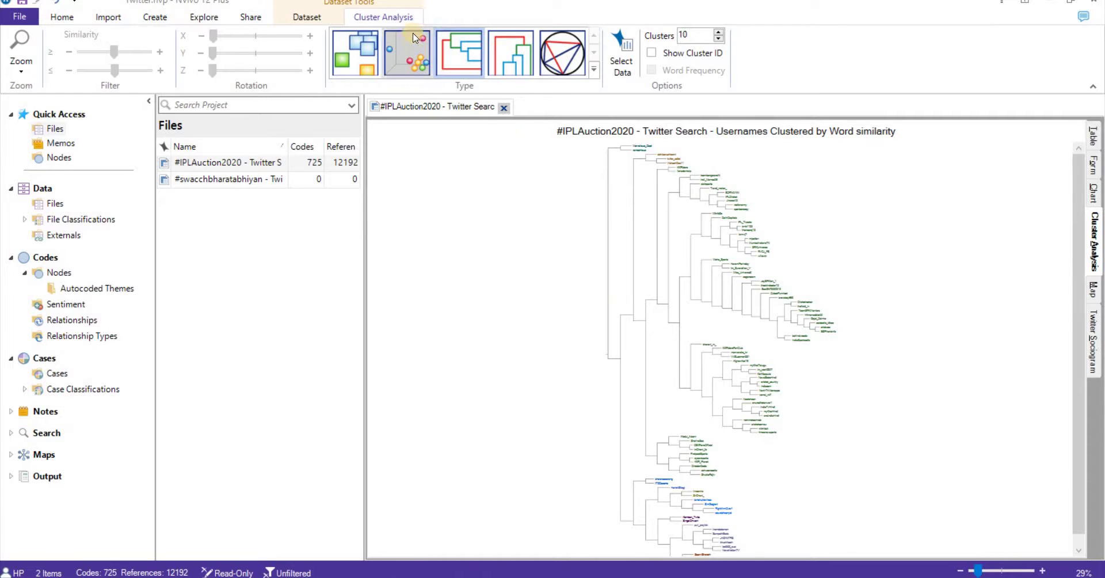
- Show the username clusters as a 3D cluster map, zoomed in four times and rotated, then view the world map
{"action": "left_click", "coordinate": [414, 38]}
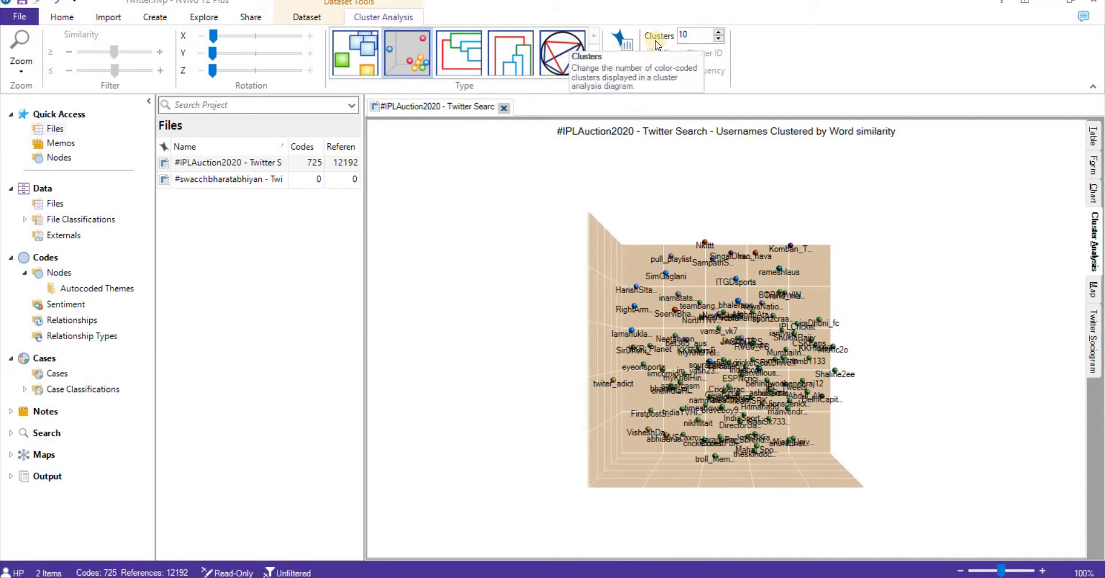
{"action": "left_click", "coordinate": [1043, 571]}
{"action": "left_click", "coordinate": [1044, 571]}
{"action": "left_click", "coordinate": [1043, 571]}
{"action": "left_click", "coordinate": [1043, 571]}
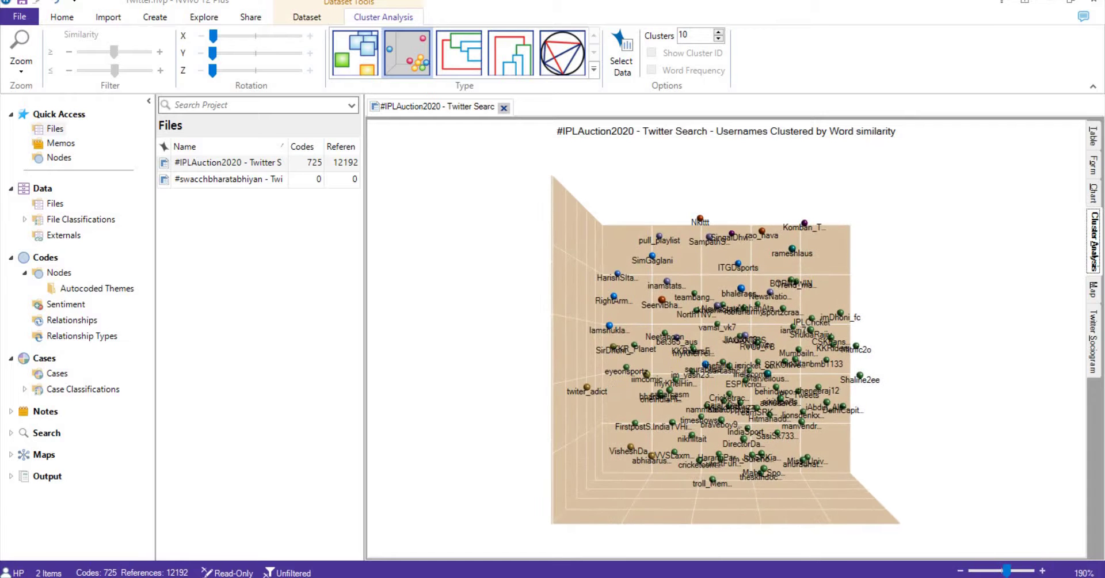
{"action": "left_click_drag", "start_coordinate": [707, 552], "coordinate": [869, 563]}
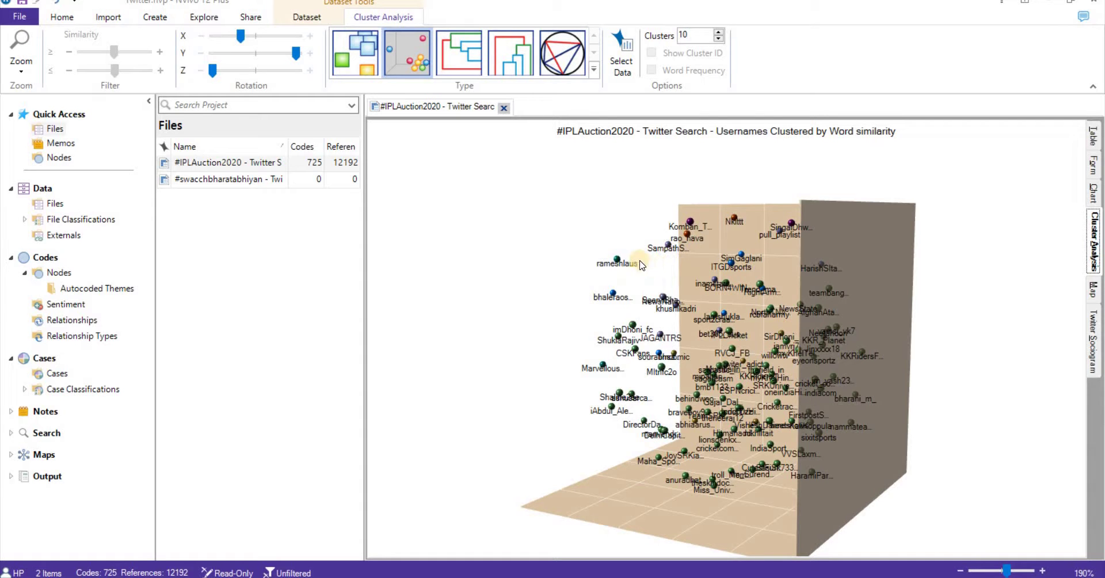
{"action": "left_click", "coordinate": [1094, 295]}
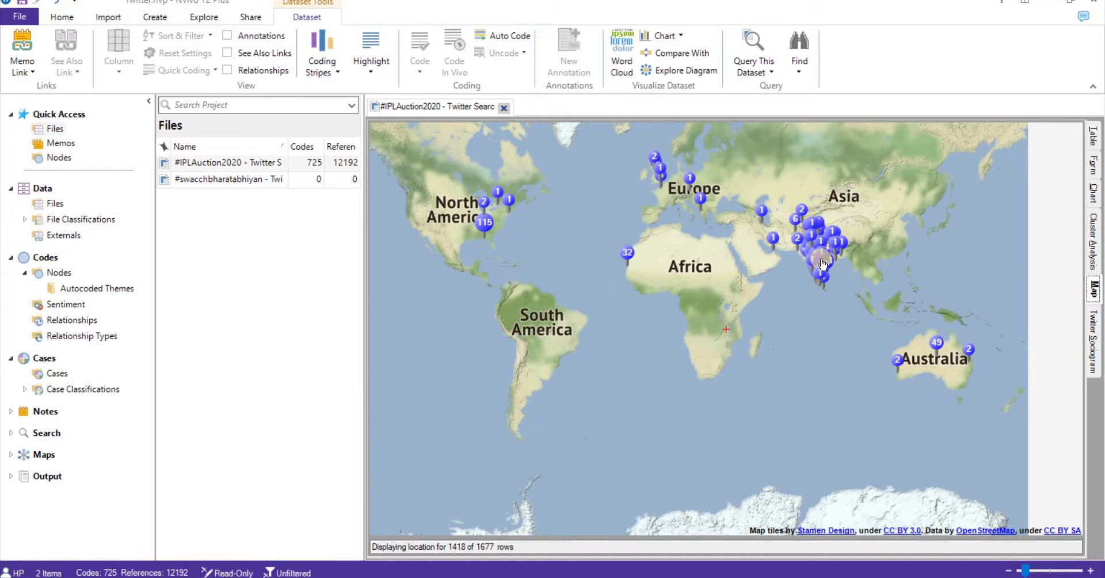
- Widen the map and zoom in across the Indian Ocean onto Sri Lanka
{"action": "left_click", "coordinate": [147, 104]}
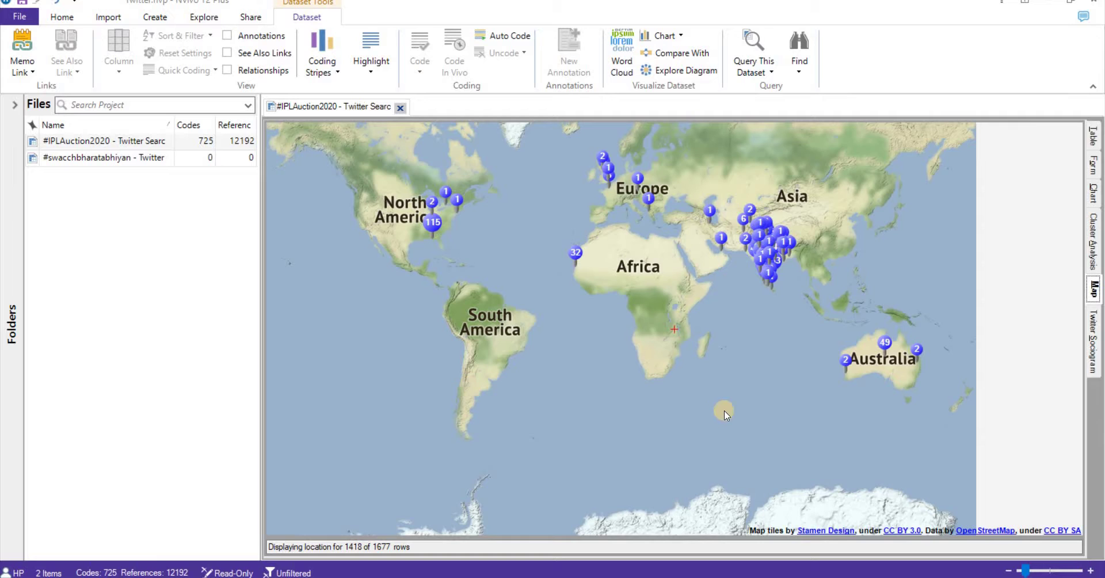
{"action": "double_click", "coordinate": [668, 393]}
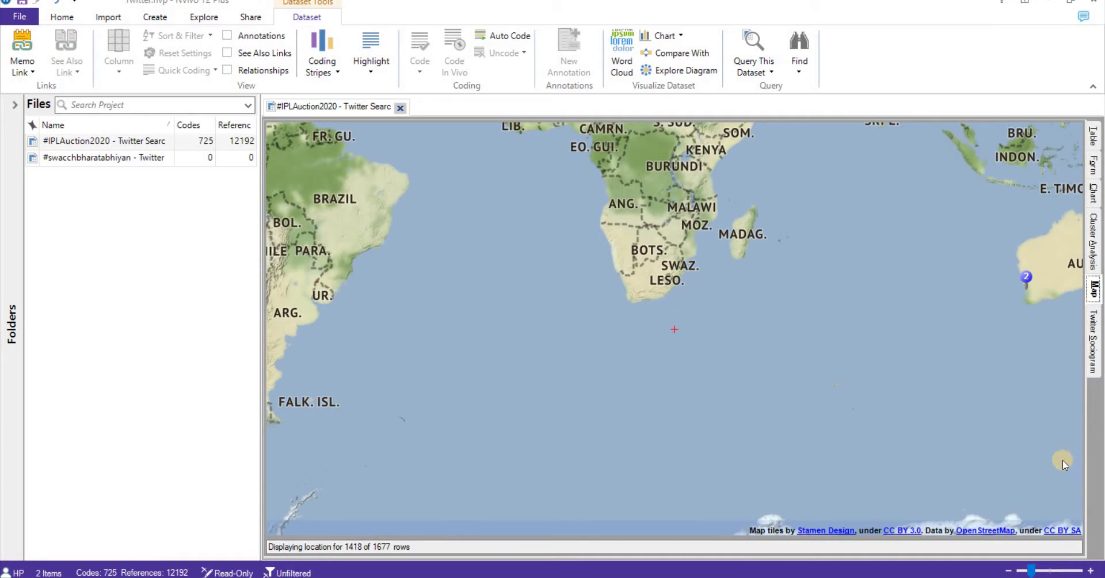
{"action": "left_click_drag", "start_coordinate": [812, 438], "coordinate": [787, 462]}
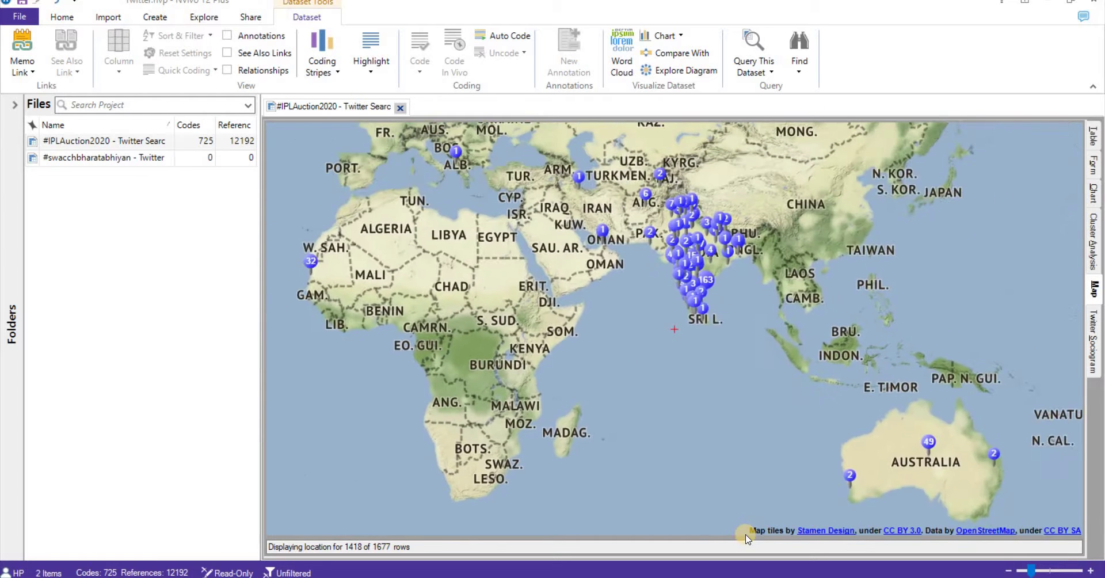
{"action": "double_click", "coordinate": [675, 330]}
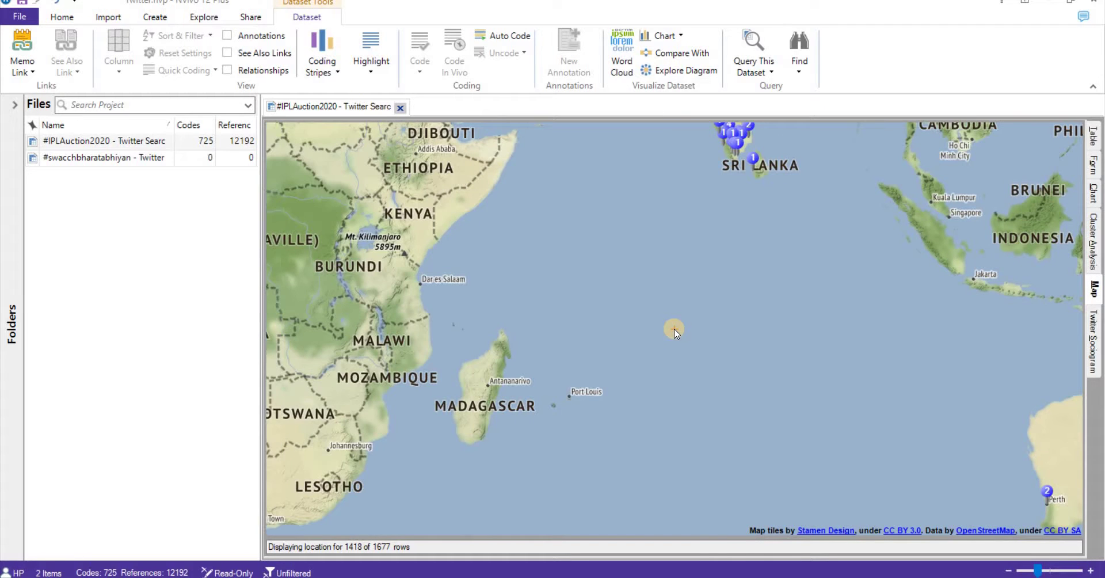
{"action": "left_click_drag", "start_coordinate": [792, 323], "coordinate": [774, 438]}
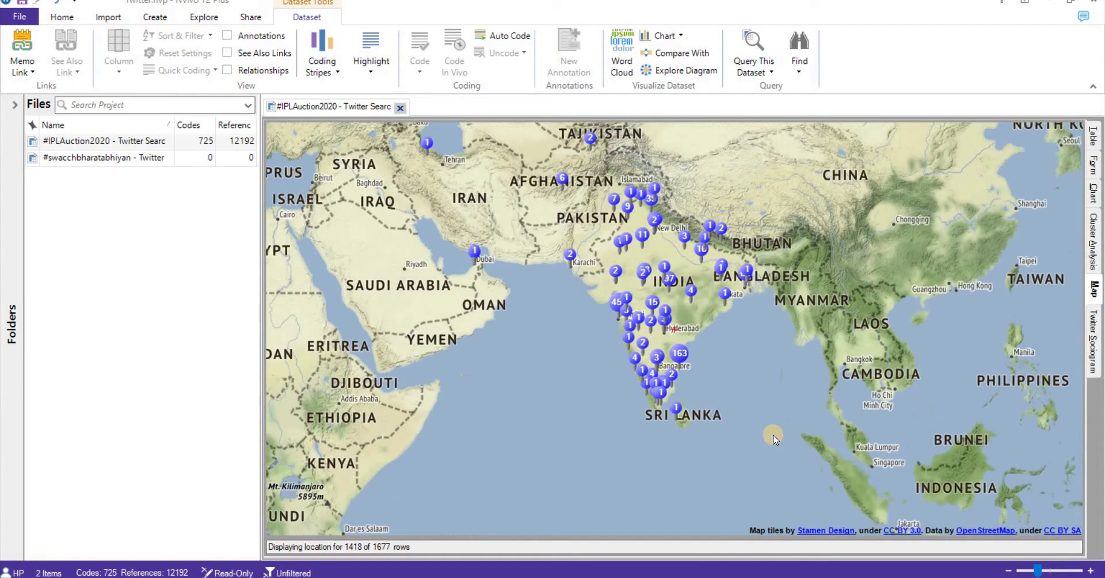
{"action": "double_click", "coordinate": [713, 406]}
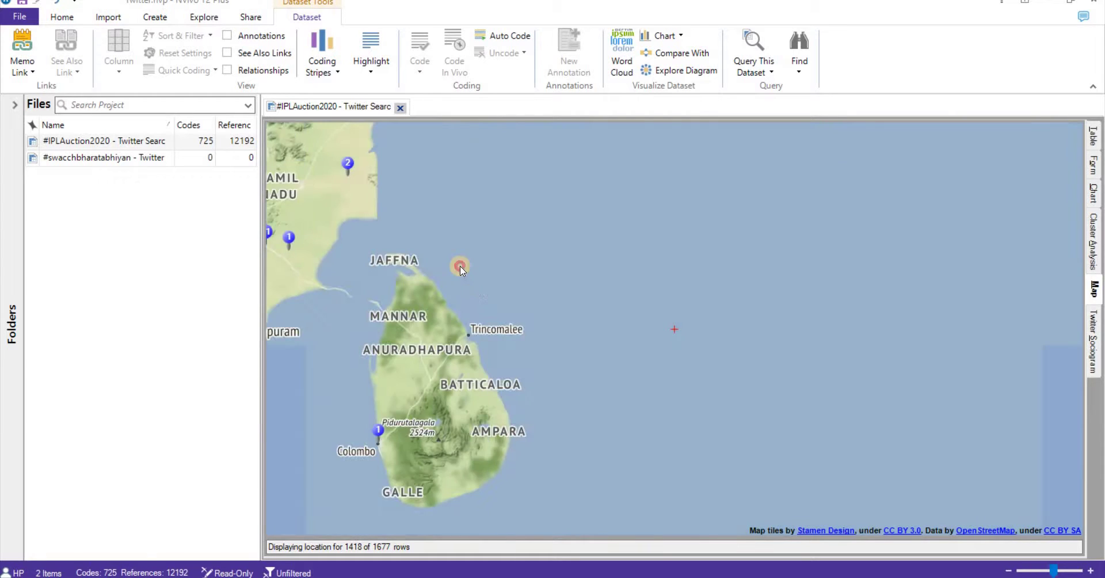
- Pan north across India to Indore and recentre, then switch to the Twitter sociogram
{"action": "left_click_drag", "start_coordinate": [461, 266], "coordinate": [744, 401]}
{"action": "left_click_drag", "start_coordinate": [720, 313], "coordinate": [748, 427]}
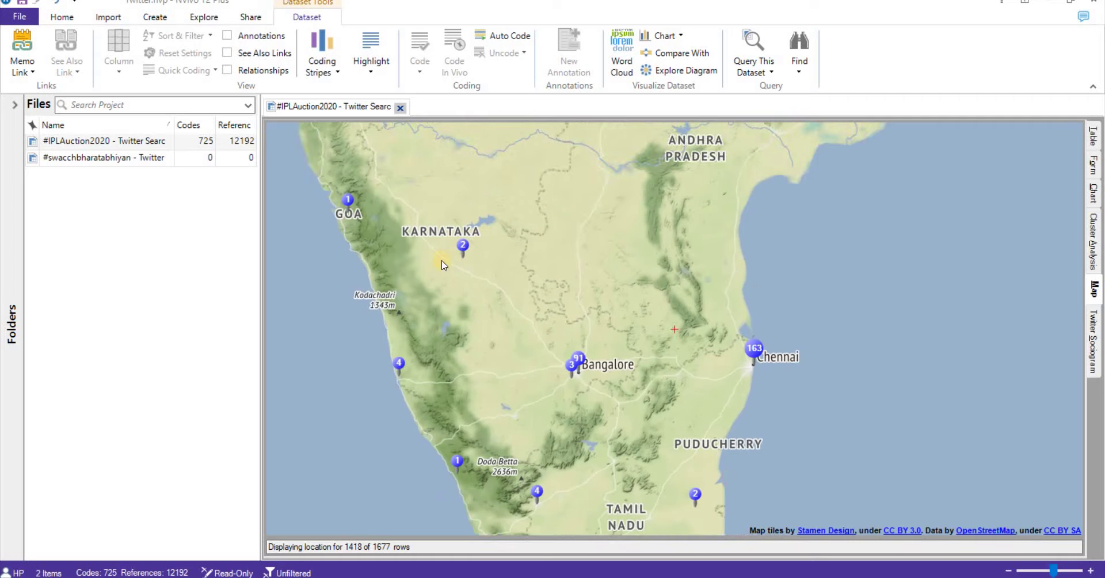
{"action": "left_click_drag", "start_coordinate": [544, 326], "coordinate": [522, 436]}
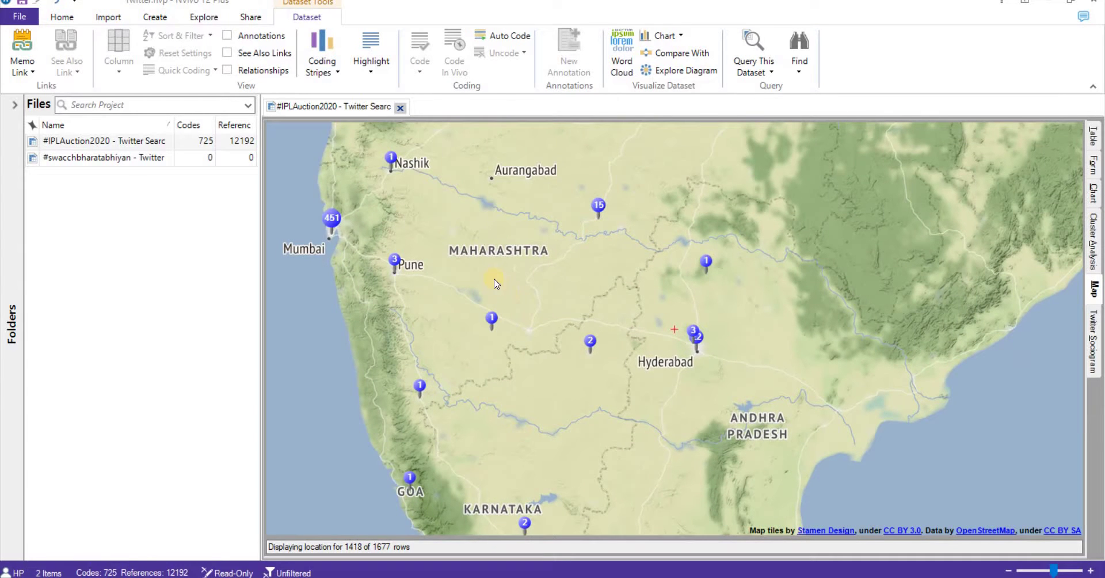
{"action": "left_click_drag", "start_coordinate": [410, 176], "coordinate": [530, 468]}
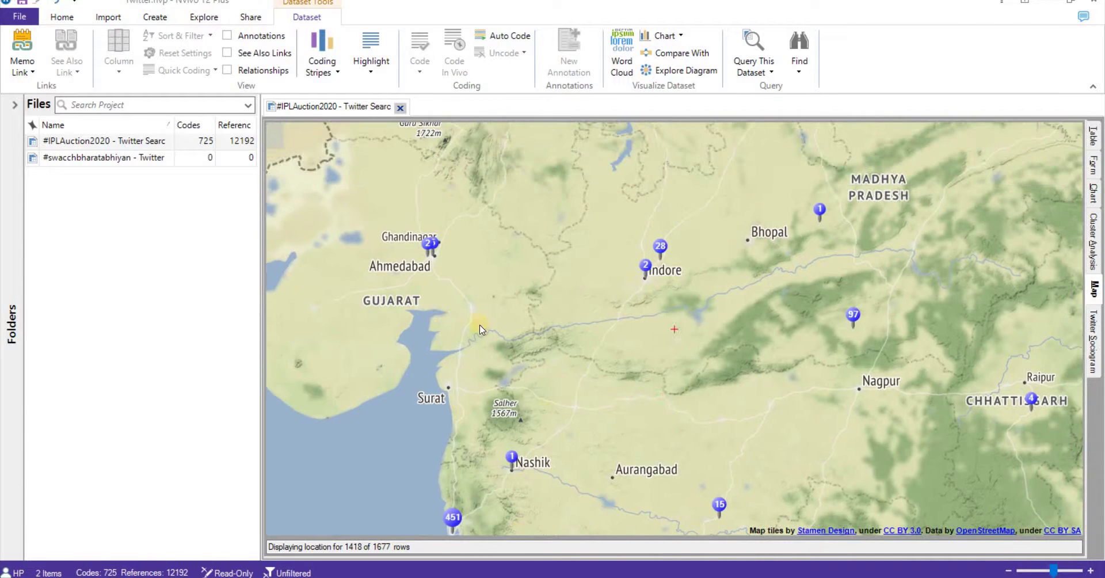
{"action": "mouse_move", "coordinate": [643, 280]}
{"action": "double_click", "coordinate": [676, 334]}
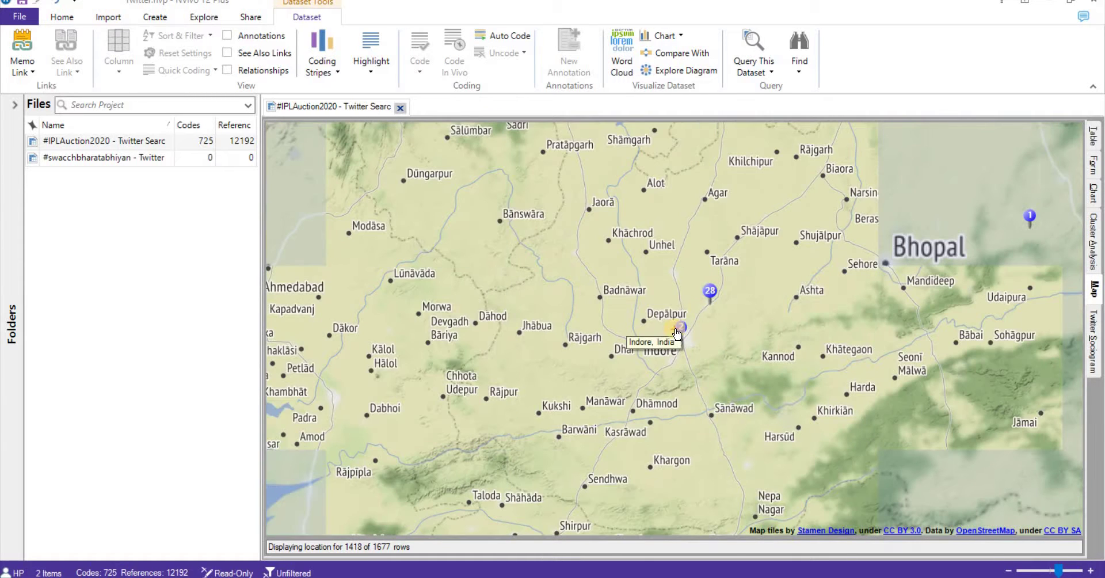
{"action": "scroll", "coordinate": [677, 334], "scroll_direction": "down", "scroll_amount": 3}
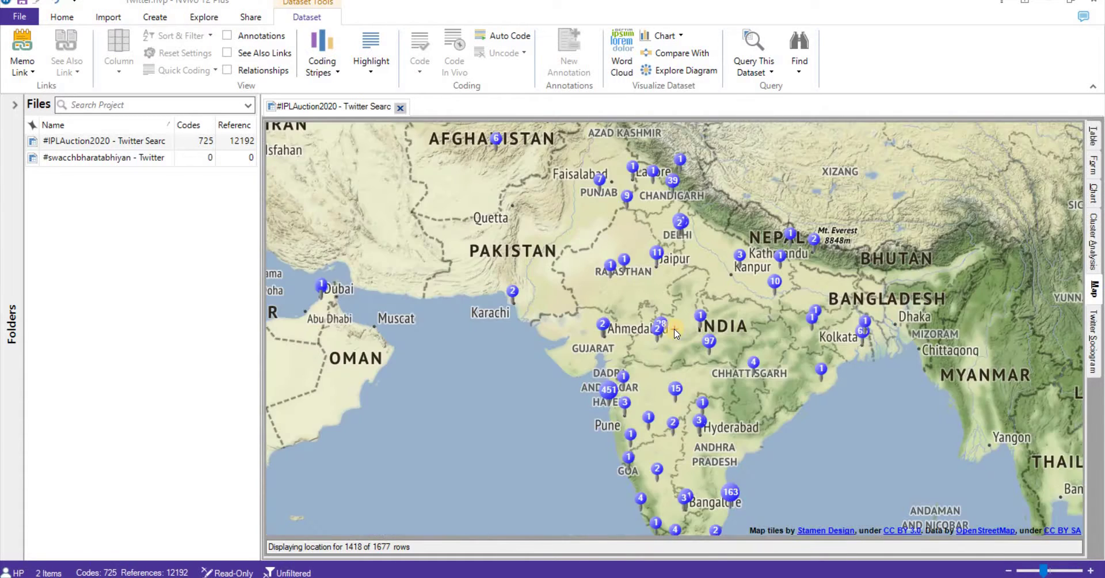
{"action": "left_click_drag", "start_coordinate": [800, 473], "coordinate": [751, 439]}
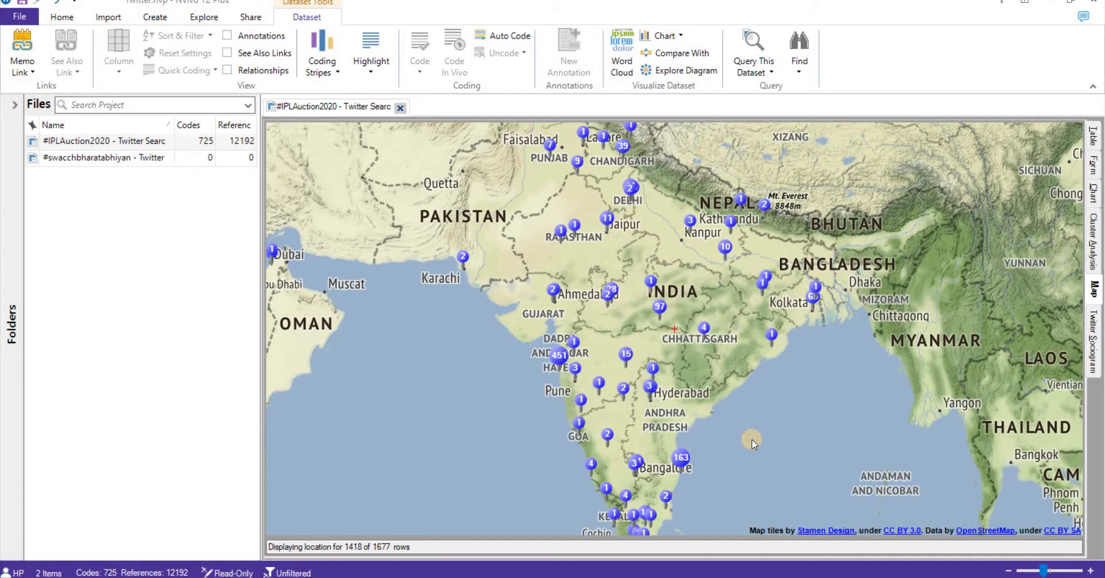
{"action": "left_click", "coordinate": [1094, 373]}
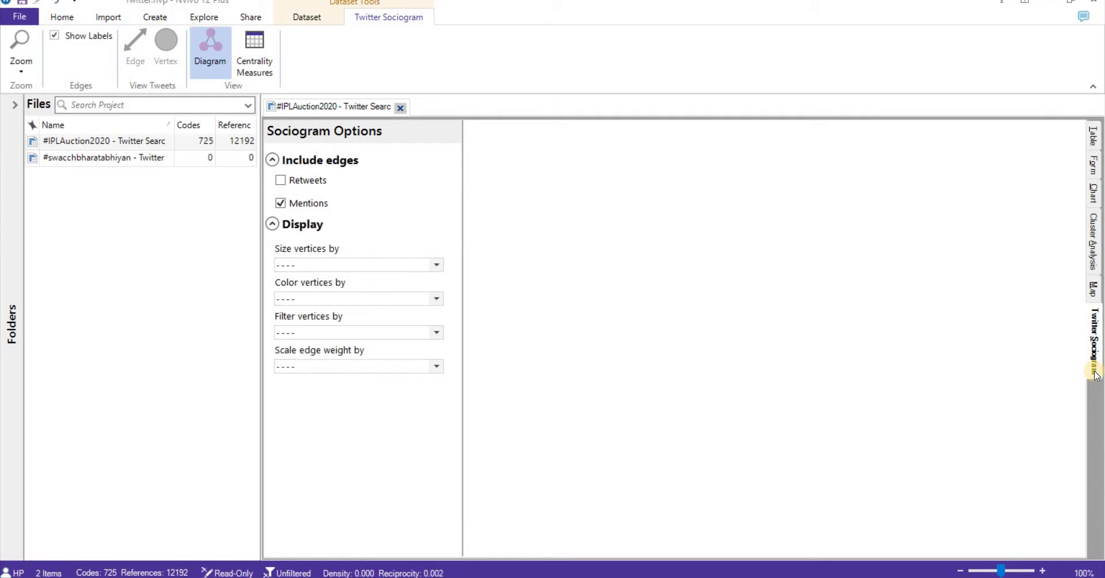
- Redraw the sociogram with Mentions on and Retweets left out, then open the document tab's options
{"action": "left_click", "coordinate": [281, 202]}
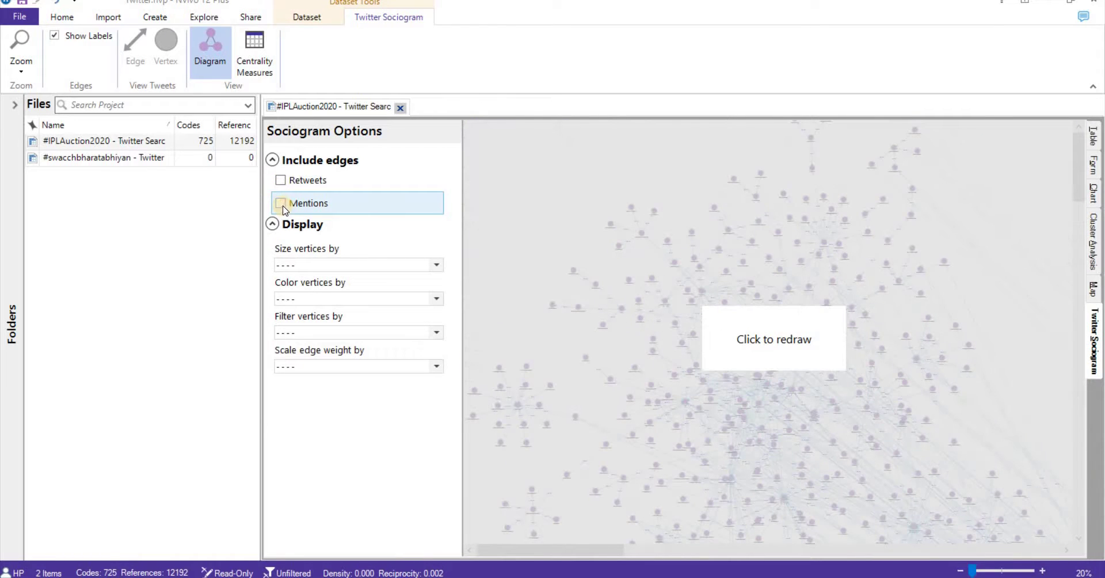
{"action": "left_click", "coordinate": [281, 204]}
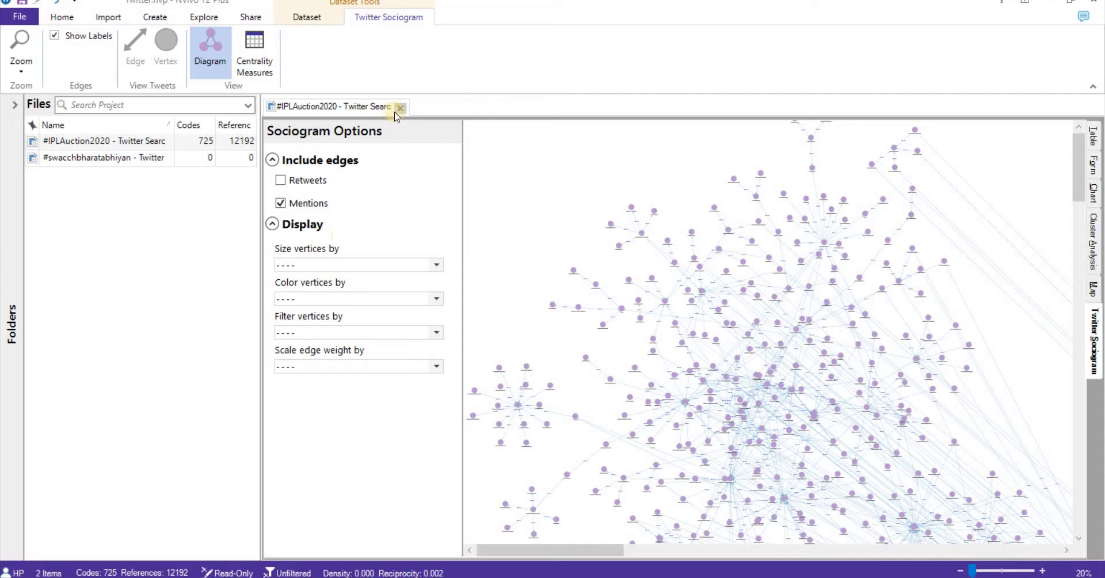
{"action": "right_click", "coordinate": [341, 109]}
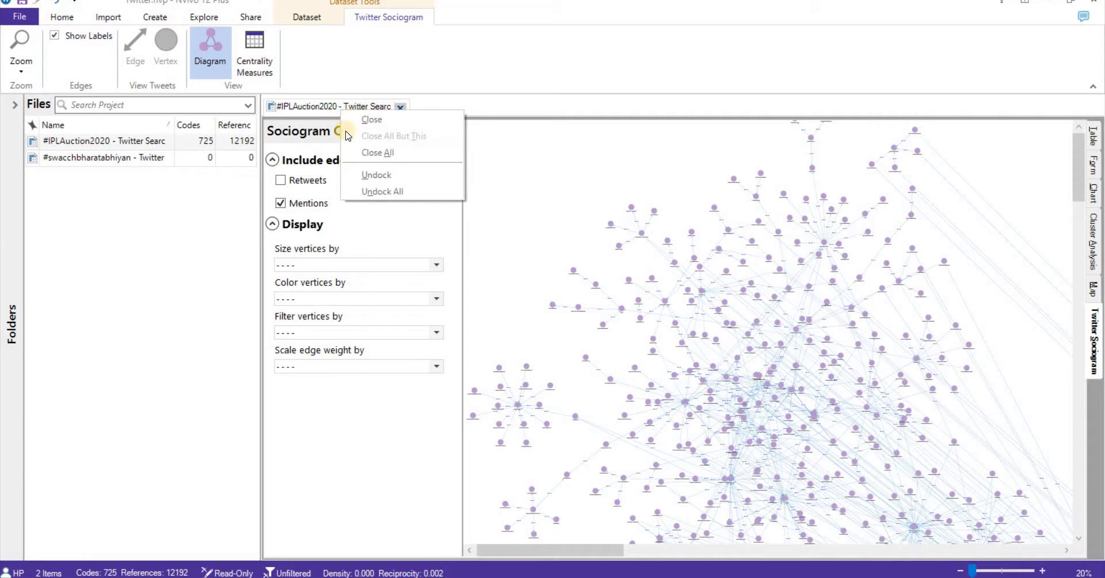
- Undock the #IPLAuction2020 sociogram into its own window and maximize it to full screen
{"action": "left_click", "coordinate": [359, 179]}
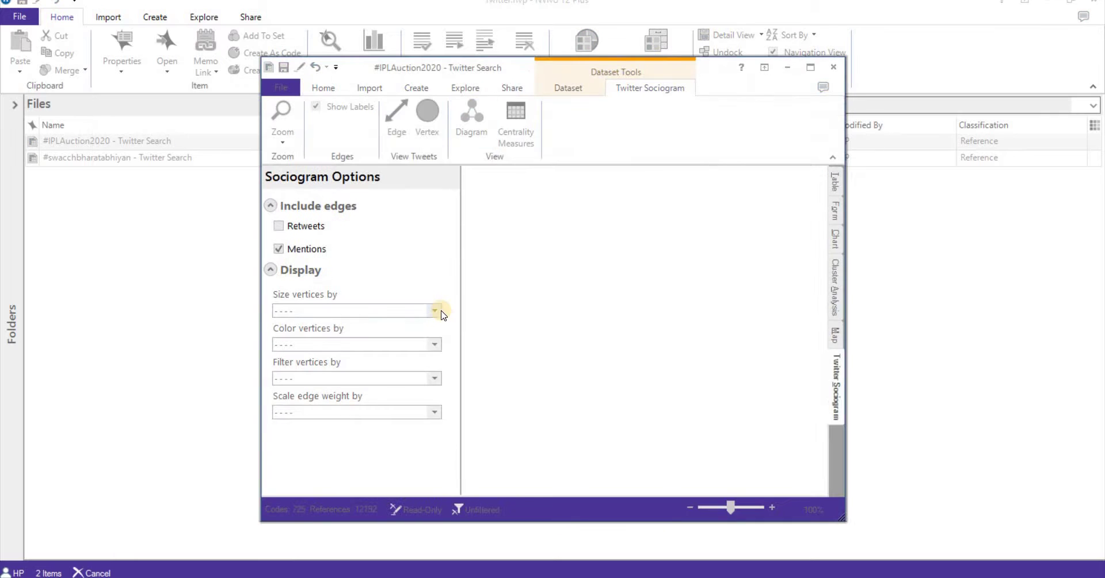
{"action": "left_click", "coordinate": [811, 68]}
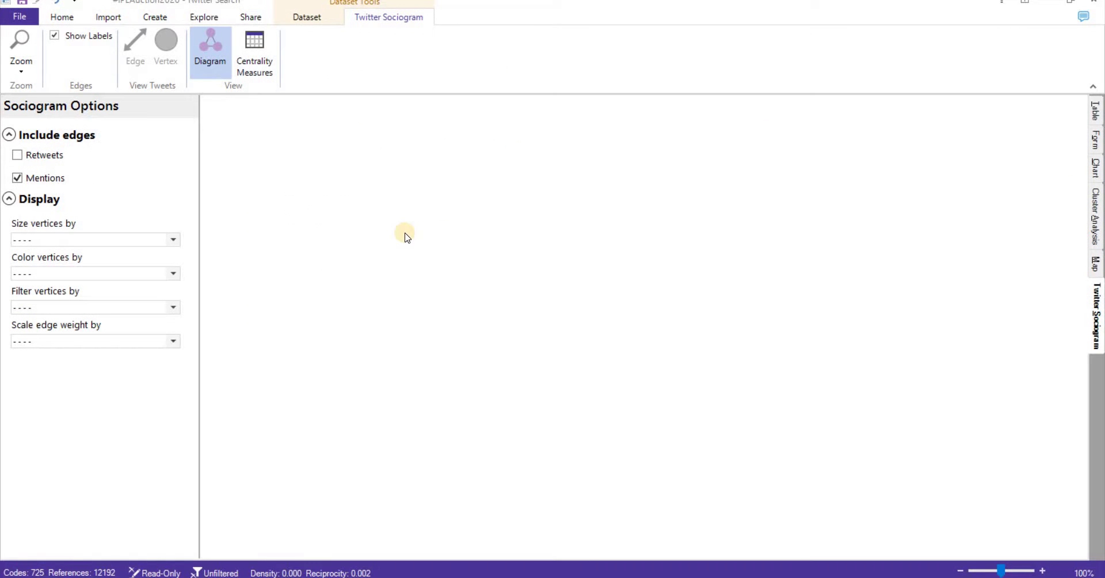
- Draw the mentions sociogram and zoom it to 40%, panning across the diagram
{"action": "double_click", "coordinate": [17, 177]}
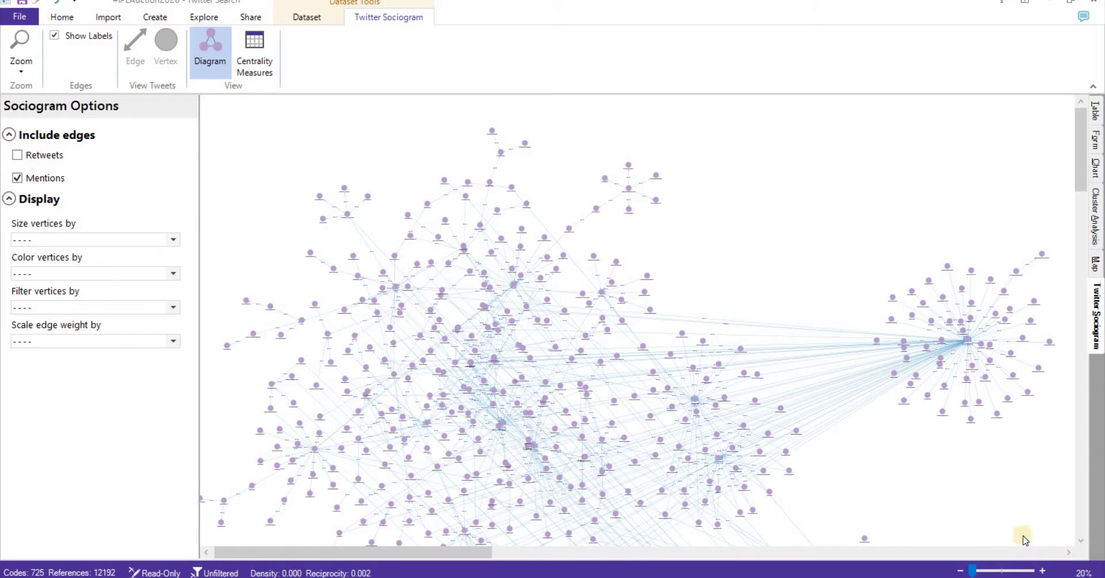
{"action": "left_click", "coordinate": [1041, 571]}
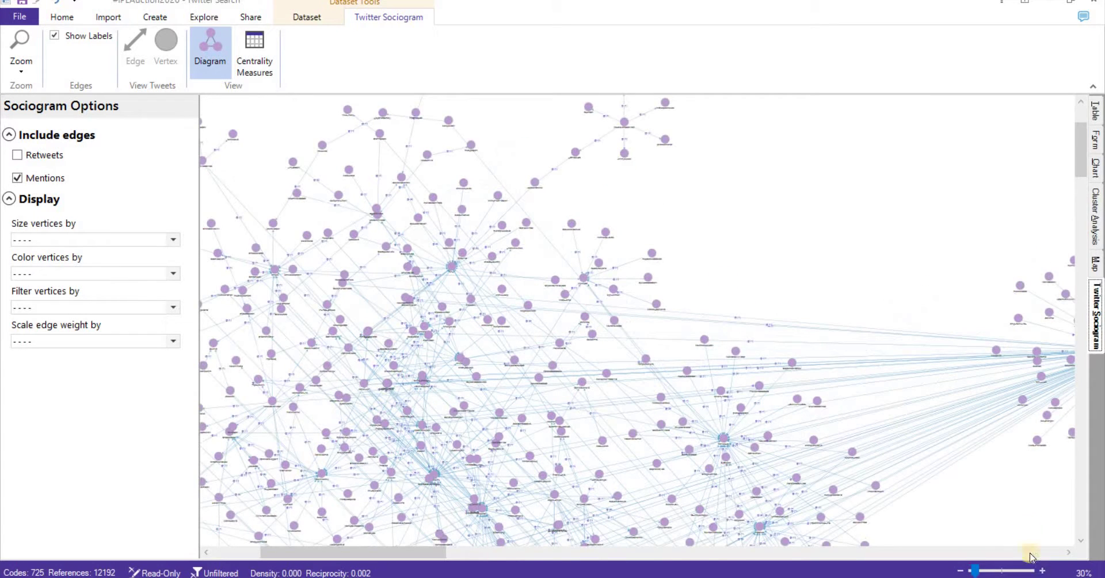
{"action": "left_click_drag", "start_coordinate": [1023, 528], "coordinate": [829, 247]}
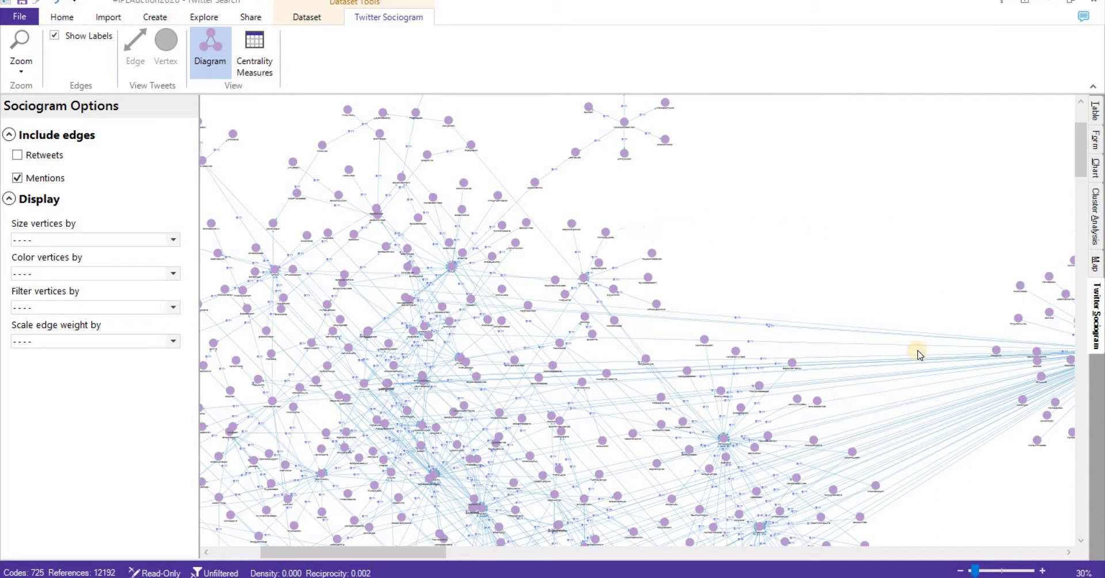
{"action": "left_click", "coordinate": [1043, 571]}
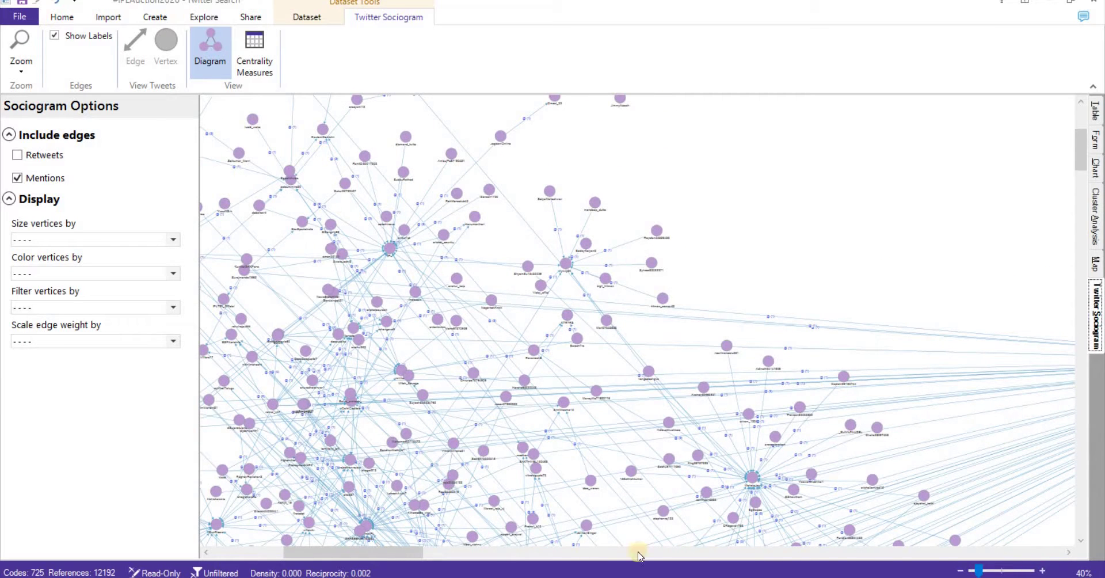
{"action": "left_click_drag", "start_coordinate": [408, 550], "coordinate": [526, 552]}
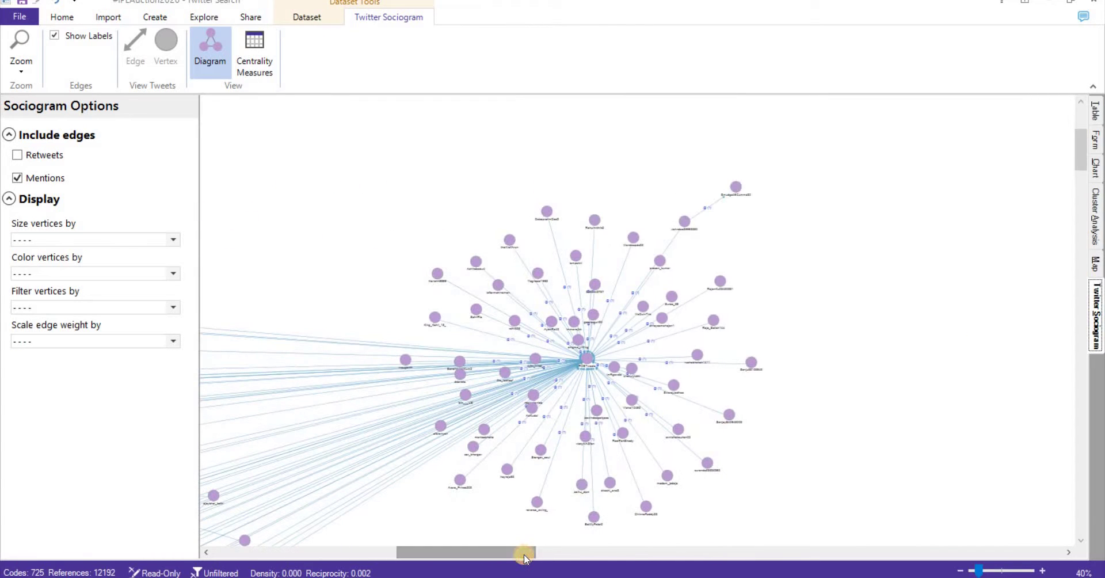
- Zoom in on the RCBTweets hub and pan sideways along its mention links
{"action": "left_click", "coordinate": [1043, 571]}
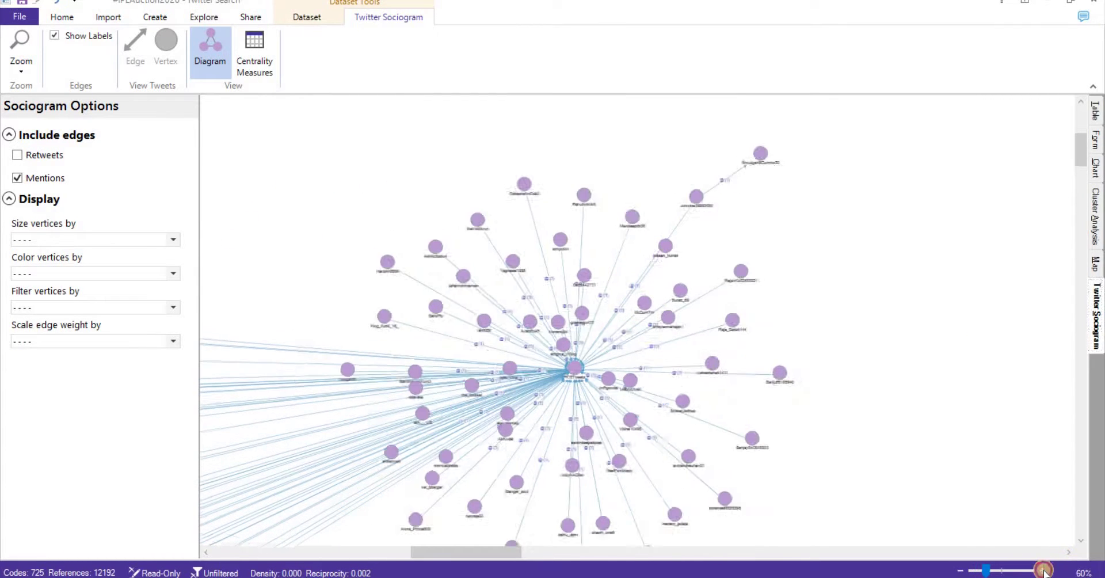
{"action": "left_click", "coordinate": [1043, 572]}
{"action": "left_click", "coordinate": [1043, 572]}
{"action": "left_click", "coordinate": [1043, 572]}
{"action": "left_click", "coordinate": [1043, 572]}
{"action": "left_click", "coordinate": [1043, 571]}
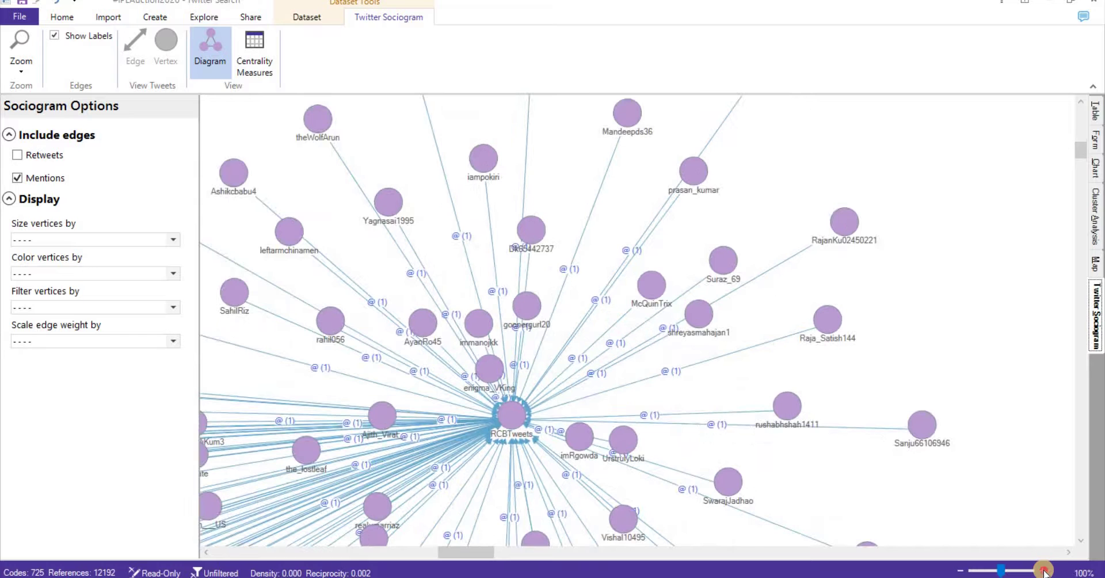
{"action": "left_click", "coordinate": [1043, 572]}
{"action": "left_click", "coordinate": [1043, 572]}
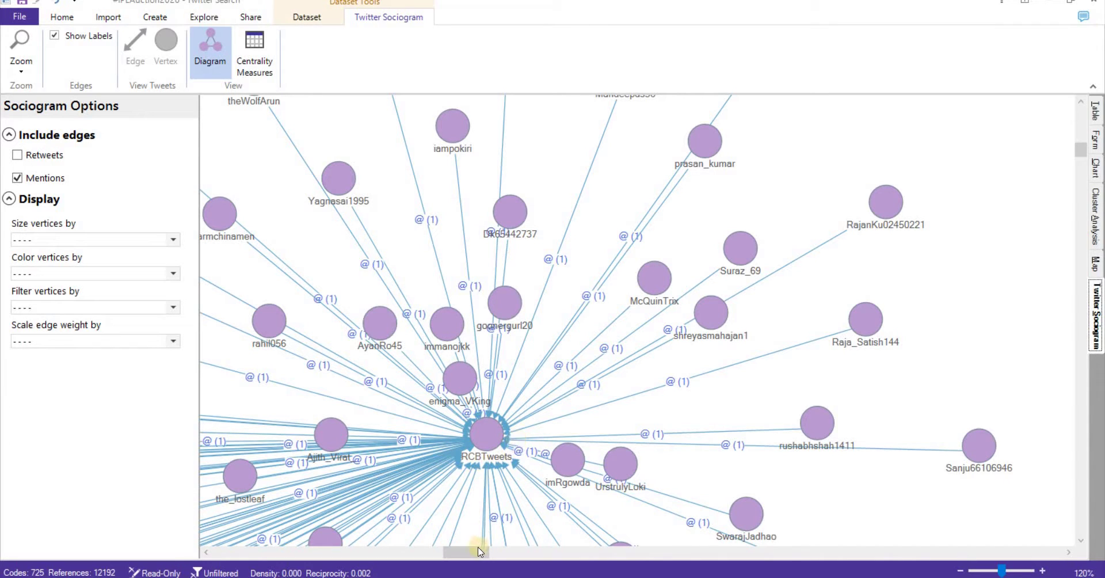
{"action": "left_click_drag", "start_coordinate": [478, 548], "coordinate": [306, 557]}
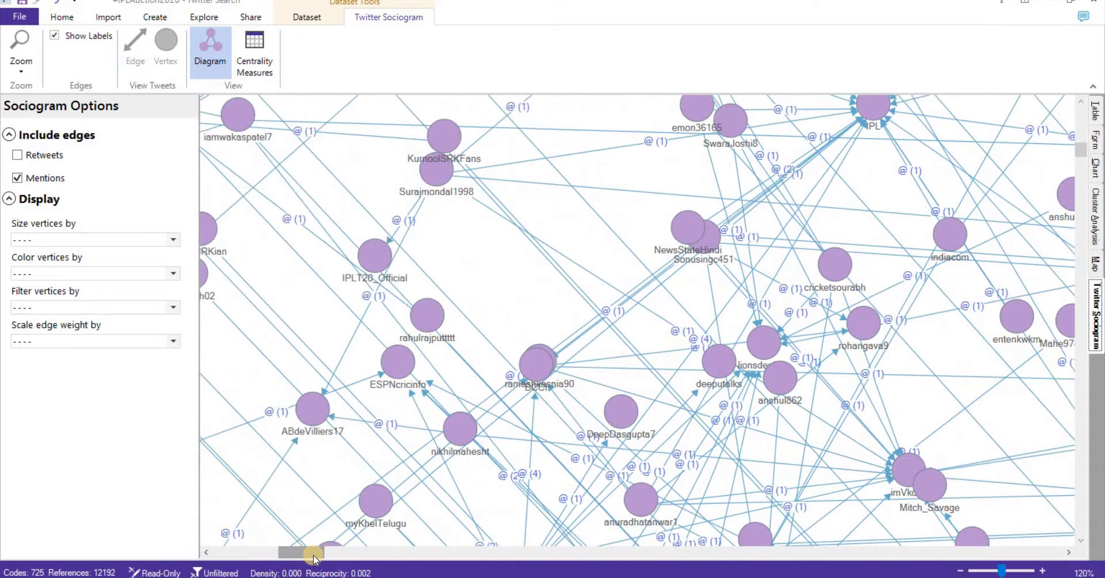
- Zoom back out to view the whole mentions network, then in toward 50%
{"action": "left_click", "coordinate": [961, 569]}
{"action": "left_click", "coordinate": [961, 569]}
{"action": "left_click", "coordinate": [961, 569]}
{"action": "left_click", "coordinate": [961, 570]}
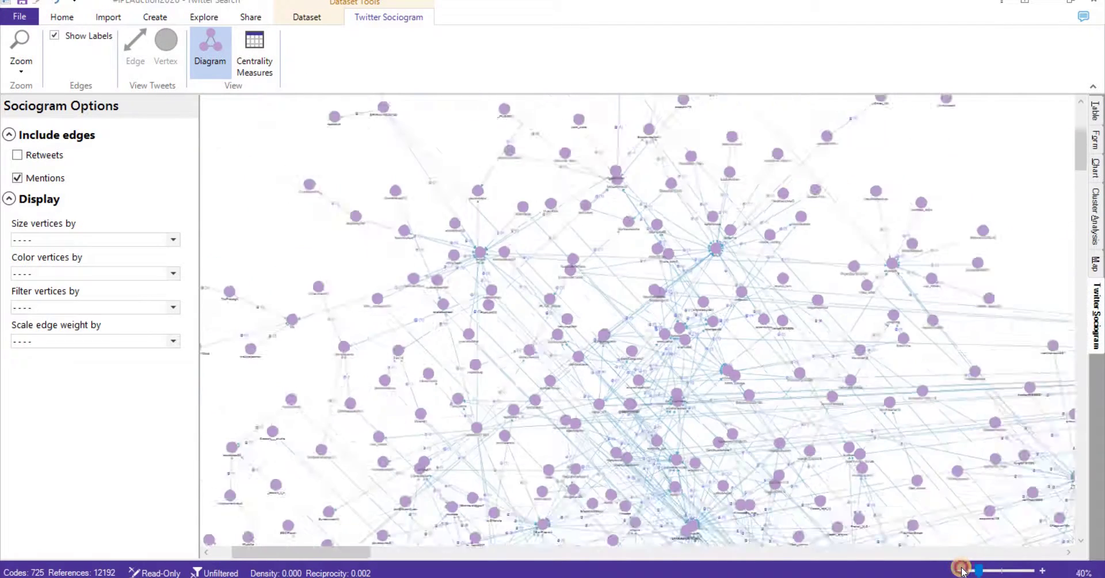
{"action": "left_click", "coordinate": [961, 570]}
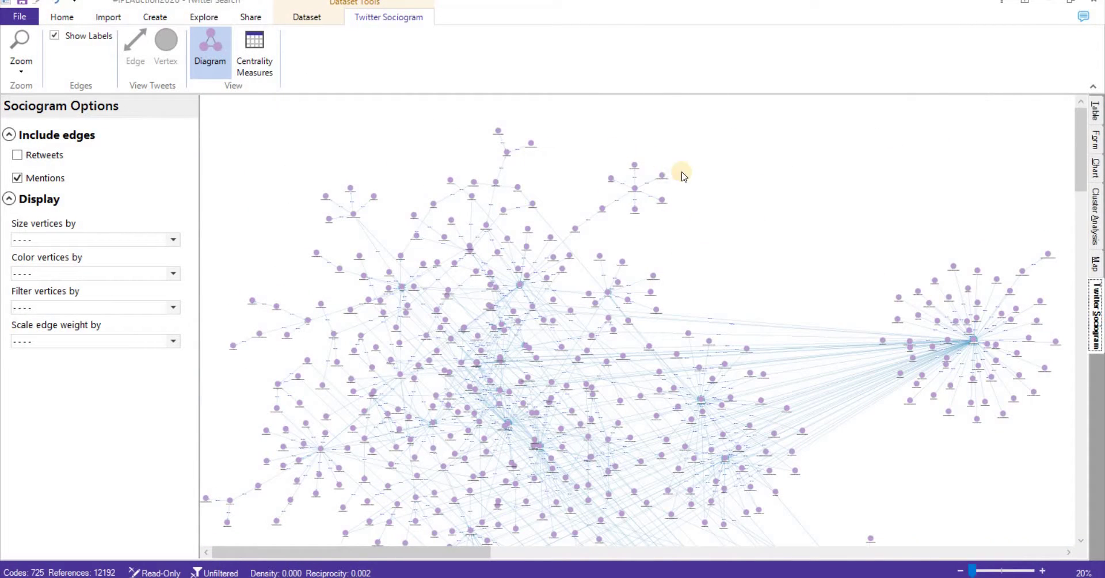
{"action": "left_click", "coordinate": [1043, 571]}
{"action": "left_click", "coordinate": [1043, 571]}
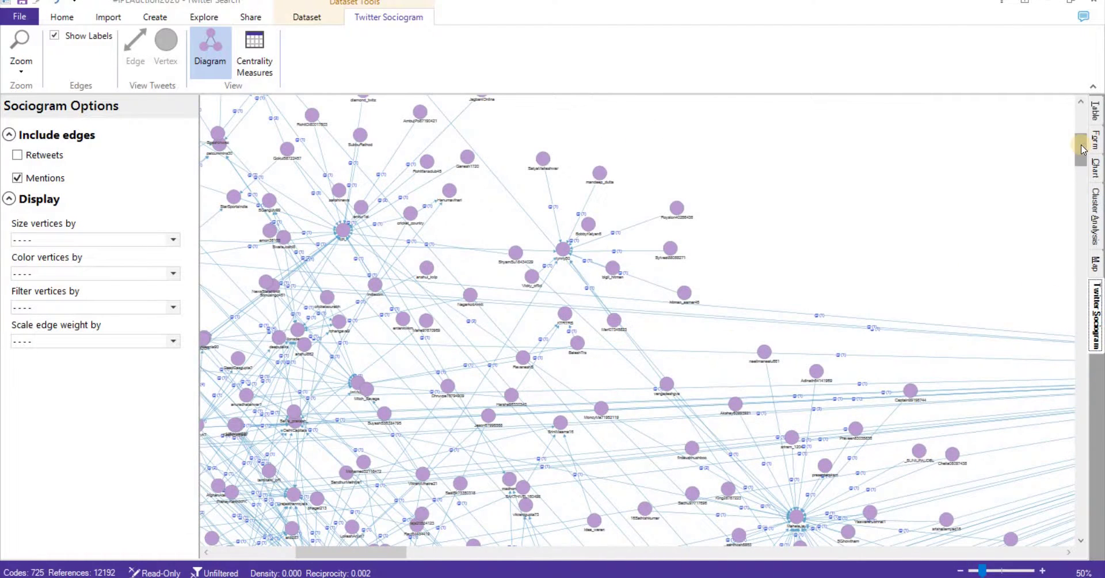
{"action": "left_click_drag", "start_coordinate": [1082, 149], "coordinate": [1078, 116]}
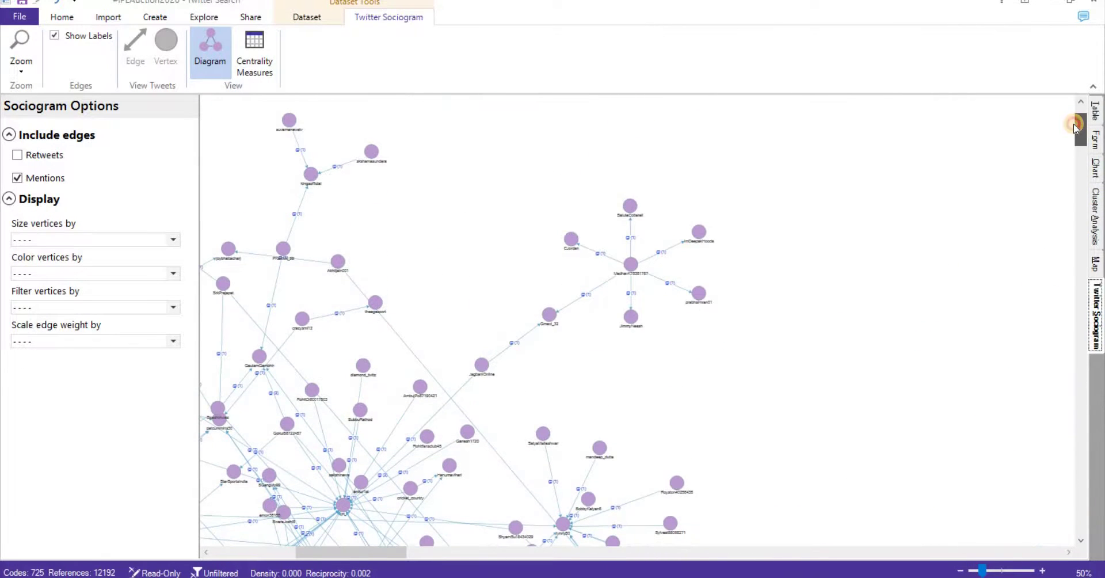
- Zoom in to read the top account nodes, then pan and zoom out slightly
{"action": "left_click", "coordinate": [1041, 571]}
{"action": "left_click", "coordinate": [1040, 571]}
{"action": "left_click", "coordinate": [1041, 571]}
{"action": "left_click", "coordinate": [1040, 571]}
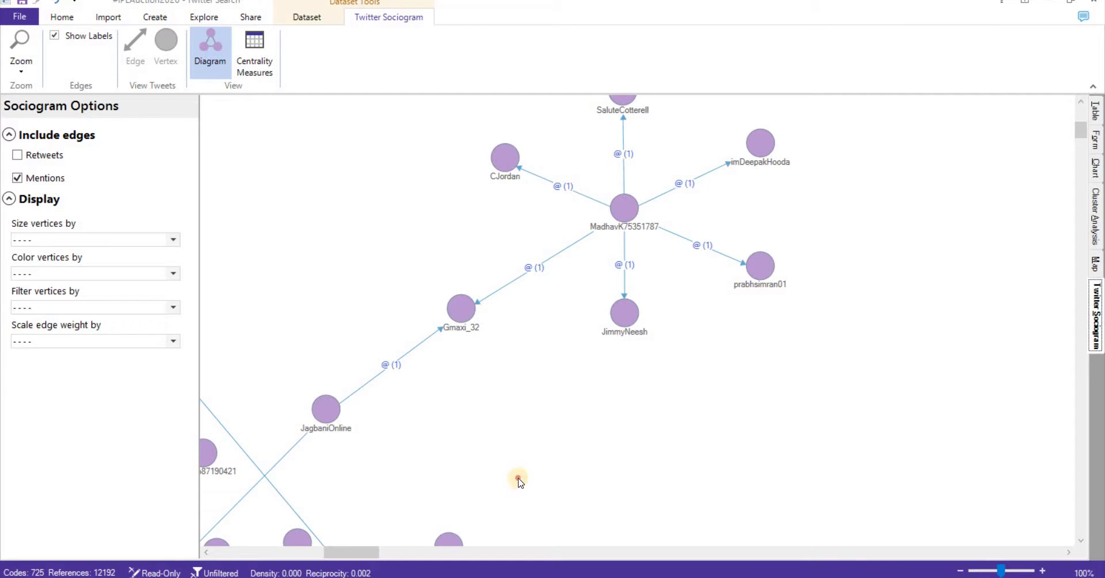
{"action": "left_click_drag", "start_coordinate": [518, 476], "coordinate": [668, 458]}
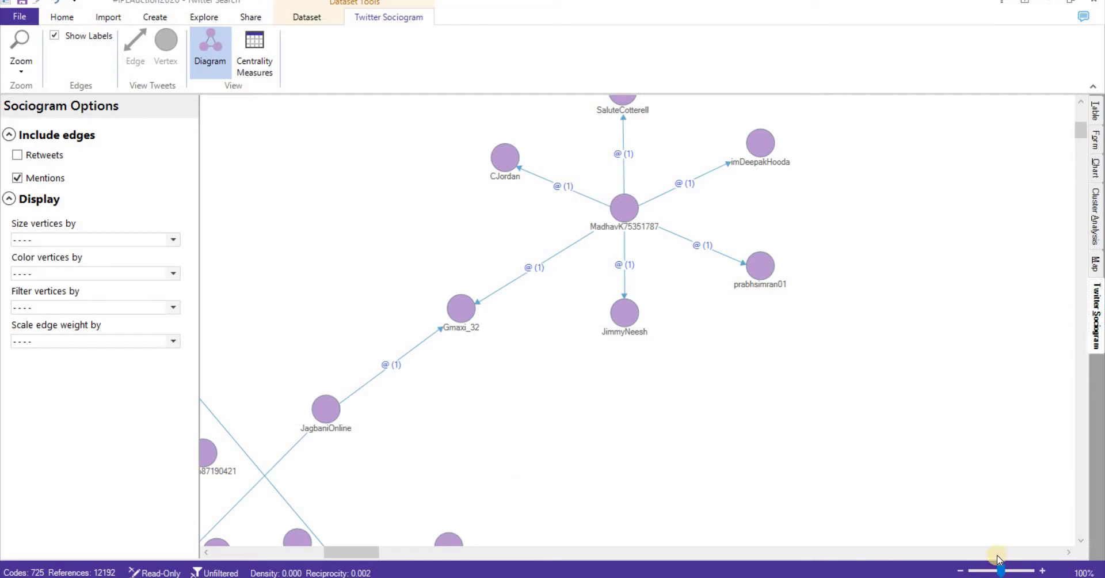
{"action": "left_click", "coordinate": [960, 570]}
{"action": "left_click", "coordinate": [960, 571]}
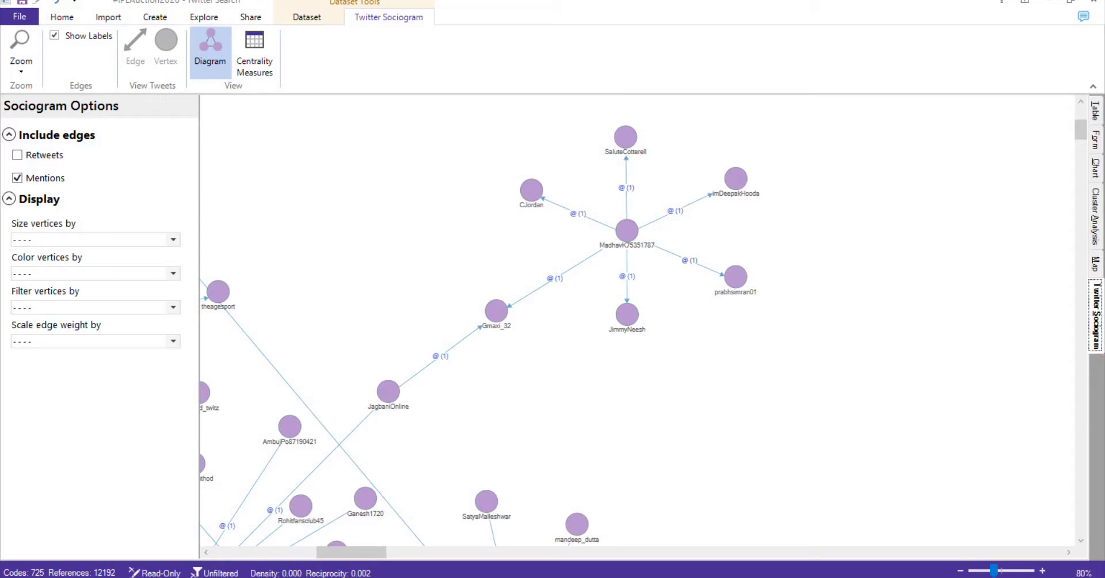
{"action": "left_click_drag", "start_coordinate": [361, 557], "coordinate": [289, 551]}
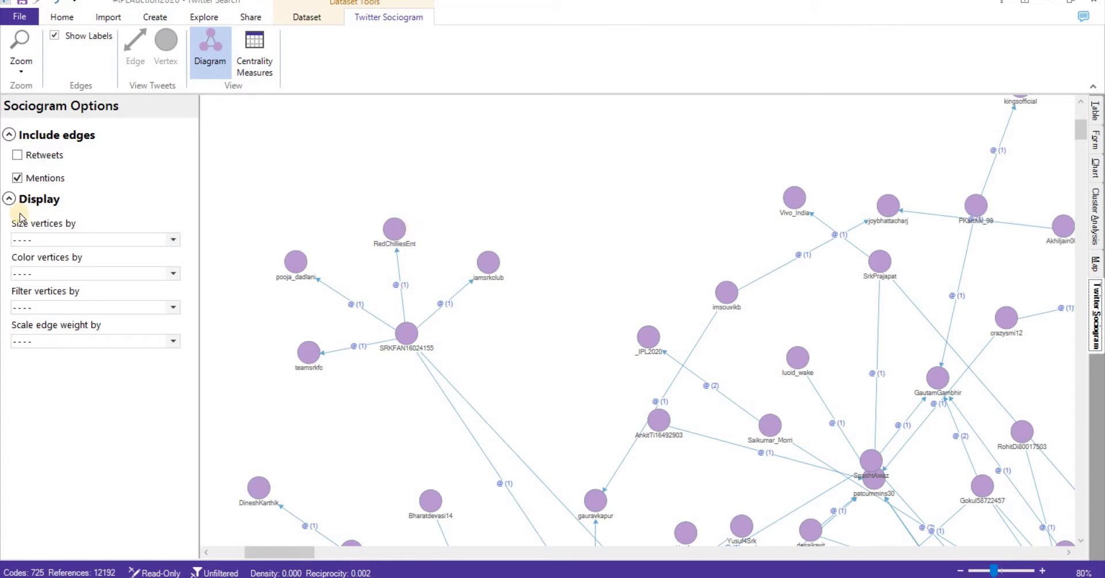
- Exclude mention links and redraw the sociogram with retweet links only
{"action": "left_click", "coordinate": [21, 180]}
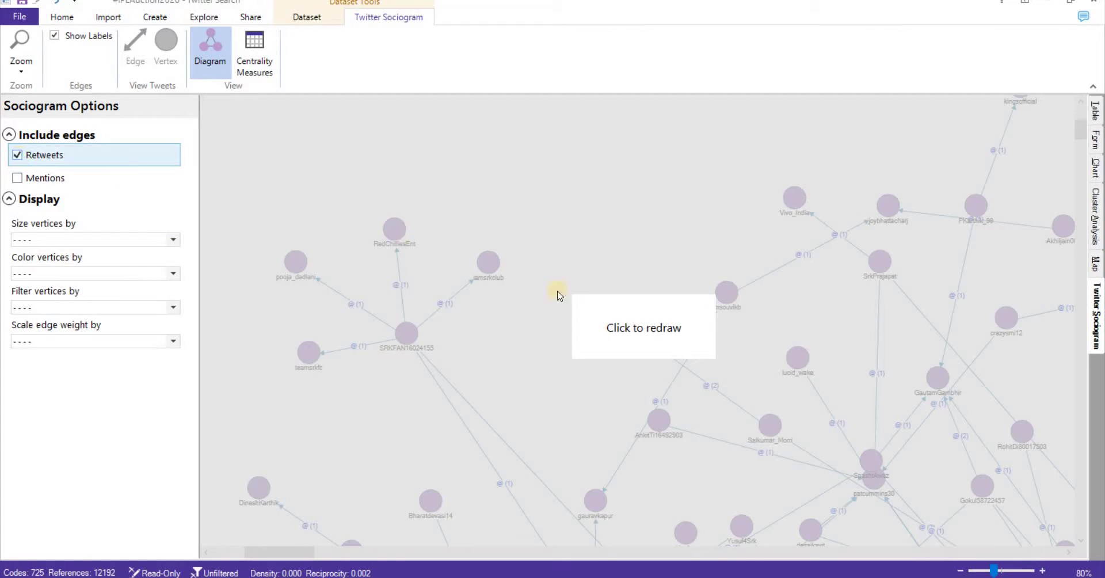
{"action": "left_click", "coordinate": [643, 329]}
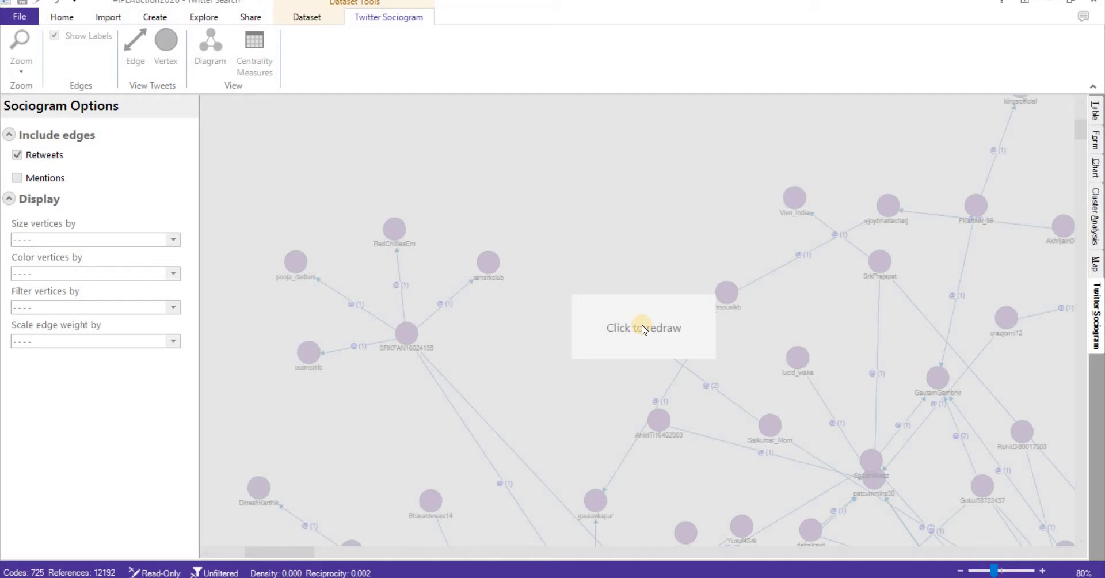
{"action": "left_click", "coordinate": [643, 328]}
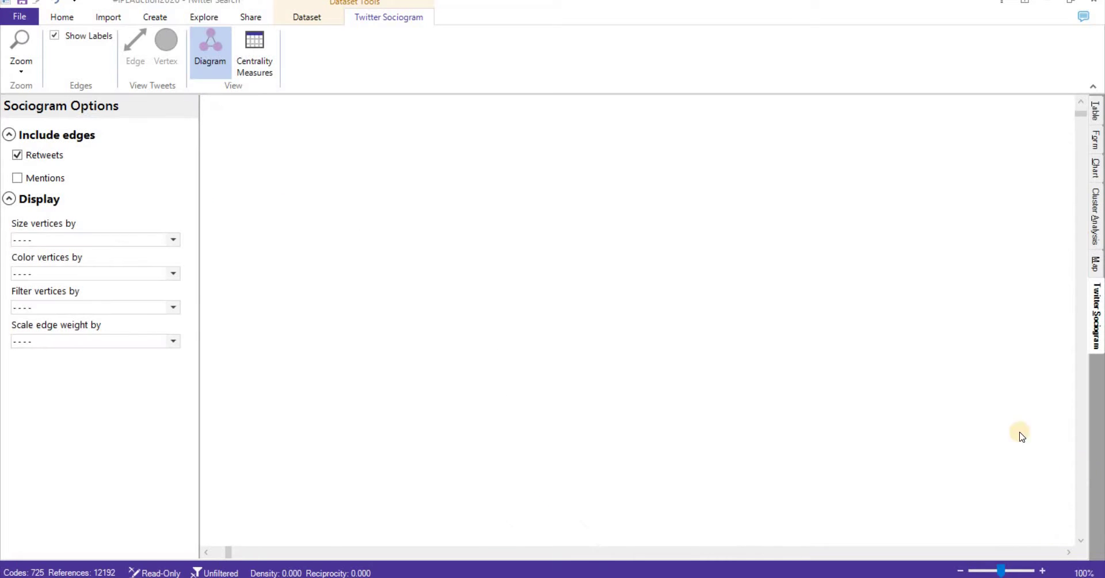
- Zoom out over the retweet network, then zoom to 100% so account labels are readable
{"action": "left_click_drag", "start_coordinate": [983, 567], "coordinate": [975, 570]}
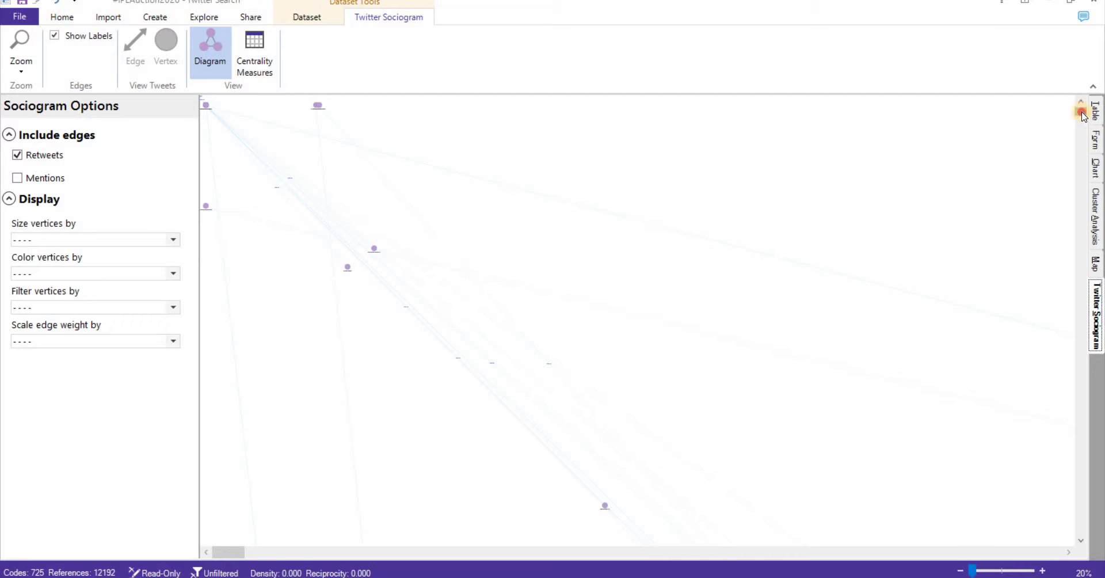
{"action": "mouse_move", "coordinate": [1083, 112]}
{"action": "left_mouse_down"}
{"action": "mouse_move", "coordinate": [1086, 127]}
{"action": "mouse_move", "coordinate": [1086, 118]}
{"action": "left_mouse_up"}
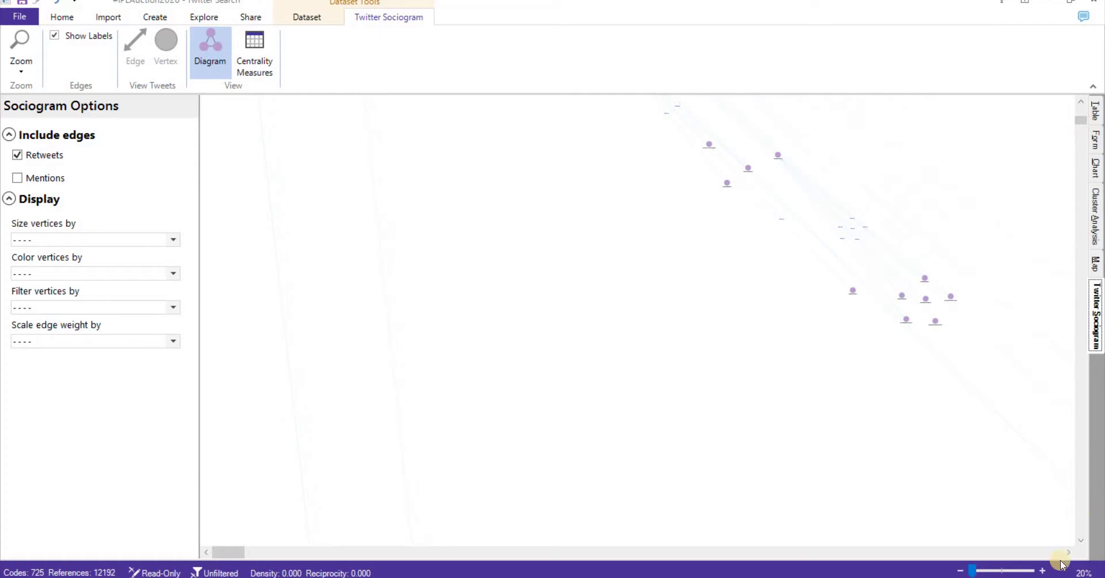
{"action": "left_click", "coordinate": [1043, 570]}
{"action": "left_click", "coordinate": [1043, 570]}
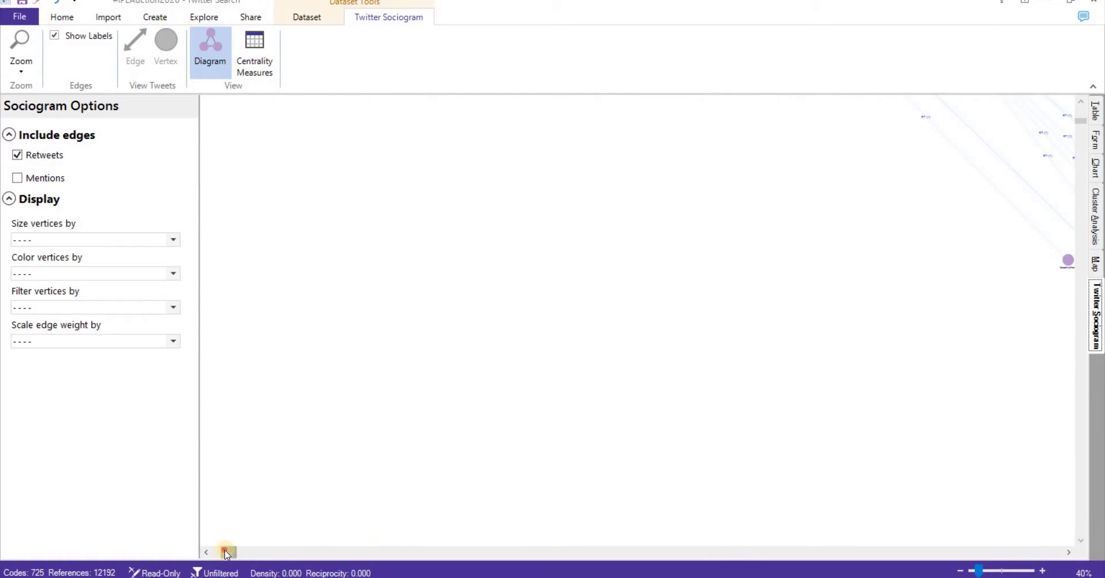
{"action": "mouse_move", "coordinate": [226, 554]}
{"action": "left_mouse_down"}
{"action": "mouse_move", "coordinate": [268, 554]}
{"action": "mouse_move", "coordinate": [240, 552]}
{"action": "left_mouse_up"}
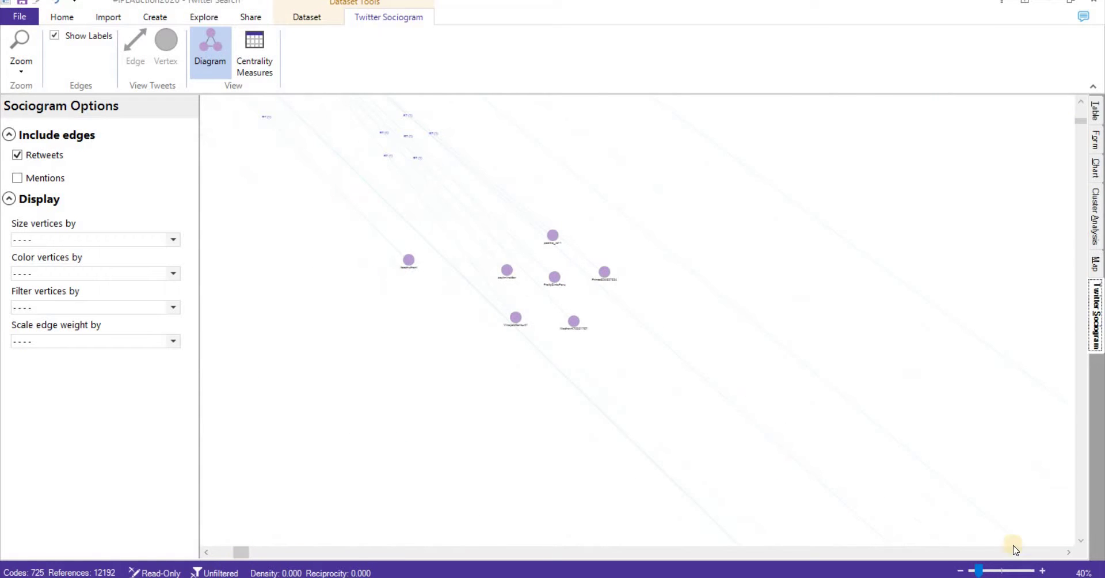
{"action": "left_click", "coordinate": [1042, 571]}
{"action": "left_click", "coordinate": [1042, 570]}
{"action": "left_click", "coordinate": [1042, 570]}
{"action": "left_click", "coordinate": [1042, 571]}
{"action": "left_click", "coordinate": [1042, 571]}
{"action": "left_click", "coordinate": [1042, 570]}
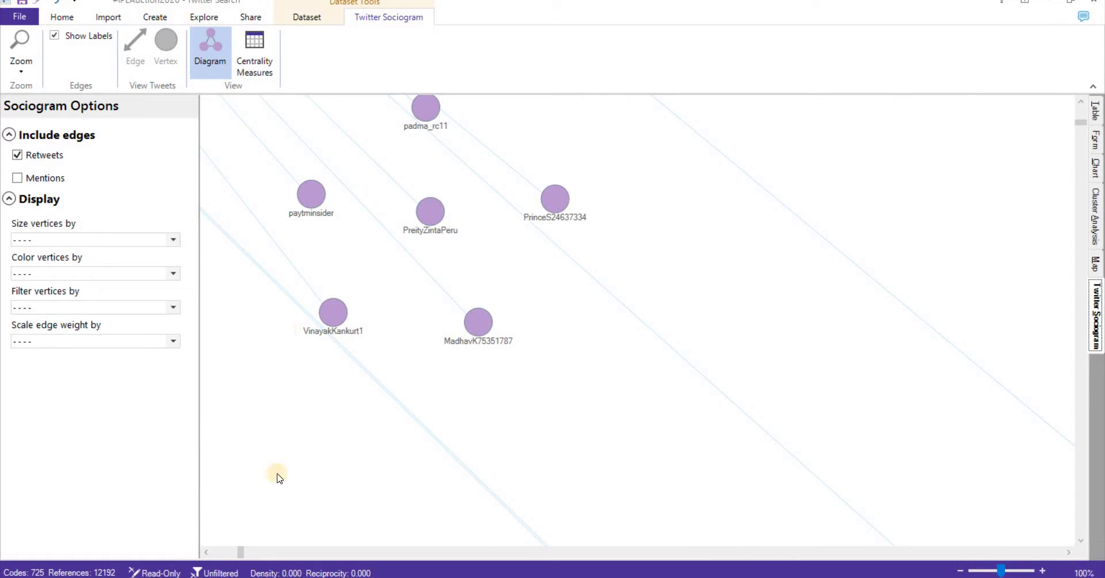
- Pan left and up across the retweet sociogram, then zoom out to see more links
{"action": "left_click", "coordinate": [205, 552]}
{"action": "left_click", "coordinate": [206, 552]}
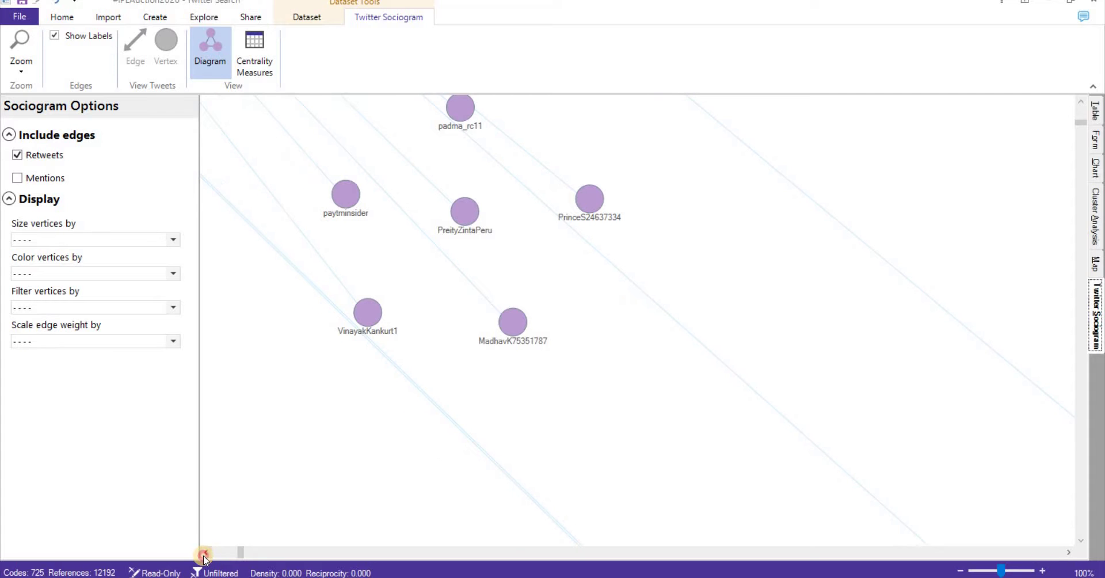
{"action": "left_click", "coordinate": [205, 552]}
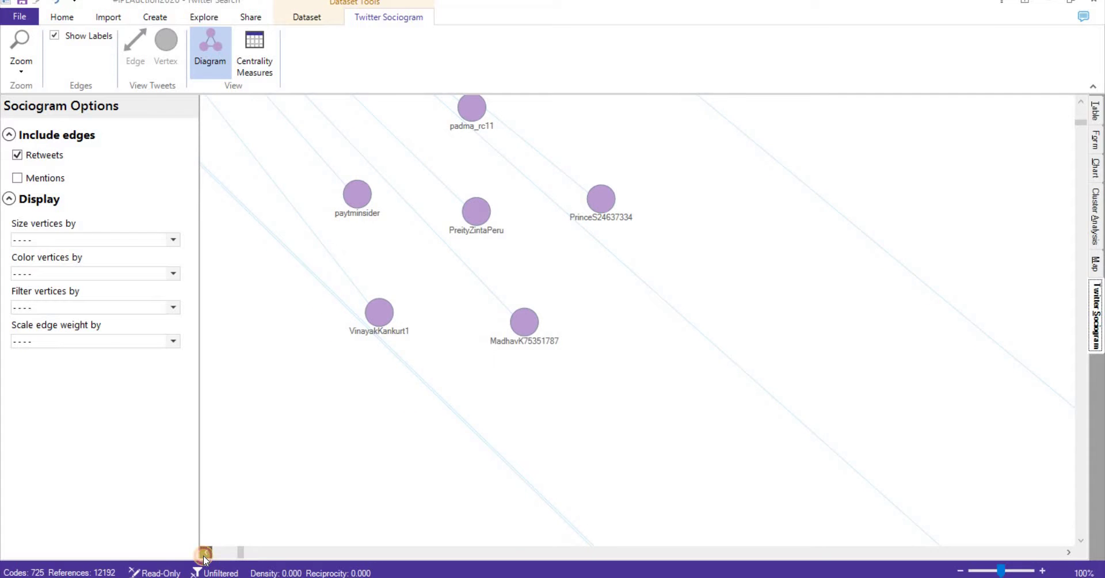
{"action": "left_click", "coordinate": [1080, 102]}
{"action": "left_click", "coordinate": [1081, 102]}
{"action": "left_click", "coordinate": [1081, 102]}
{"action": "left_click", "coordinate": [1080, 103]}
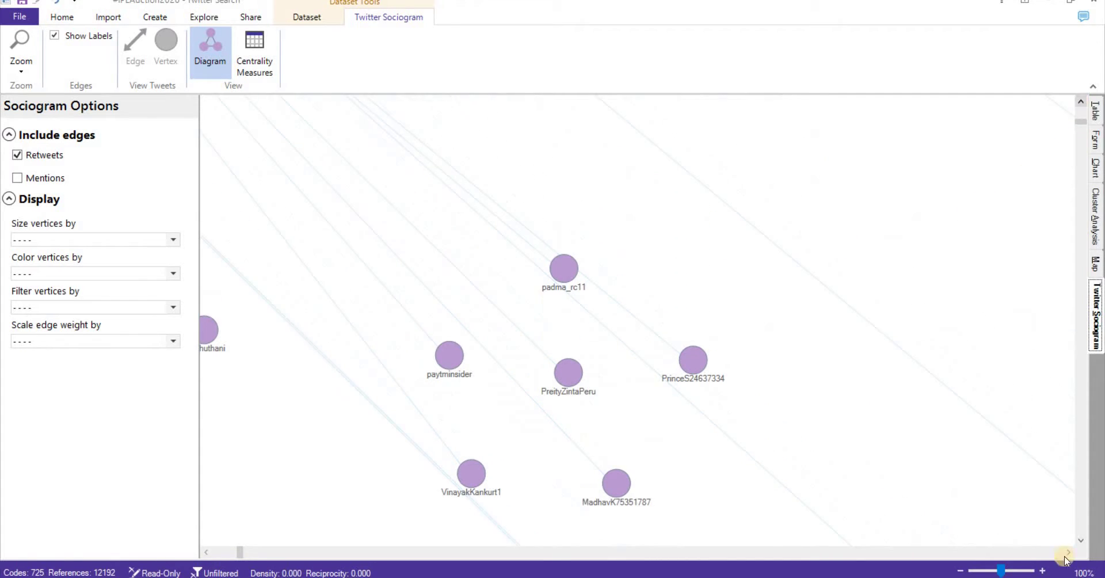
{"action": "left_click", "coordinate": [957, 572]}
{"action": "left_click", "coordinate": [957, 572]}
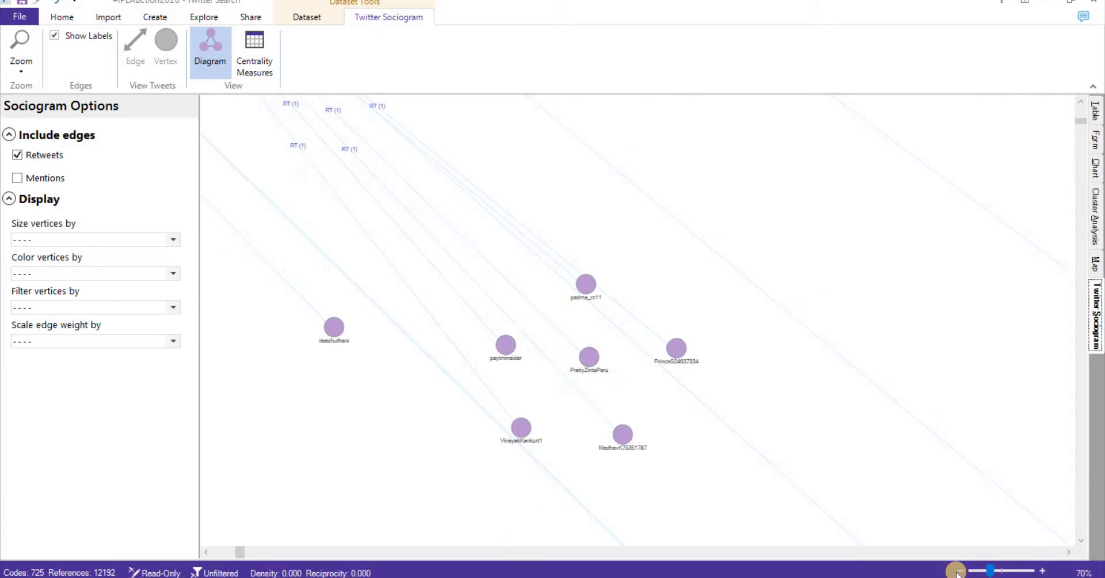
{"action": "left_click", "coordinate": [956, 572]}
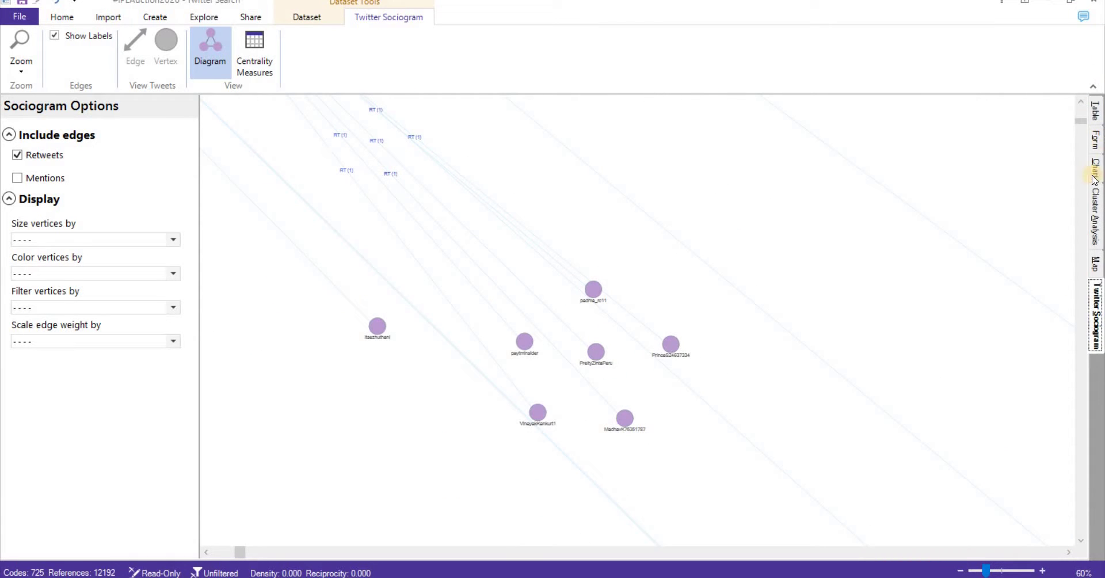
- Pan further up and left to another retweet group, then zoom to 90% to read labels
{"action": "left_click", "coordinate": [1079, 104]}
{"action": "left_click", "coordinate": [1080, 104]}
{"action": "left_click", "coordinate": [1080, 103]}
{"action": "left_click", "coordinate": [1080, 104]}
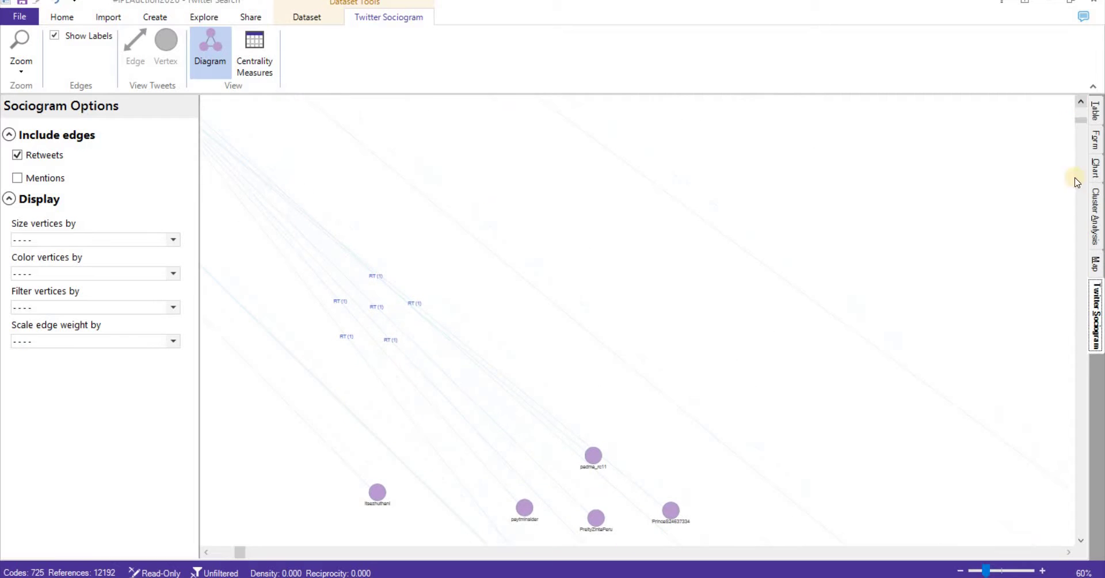
{"action": "left_click", "coordinate": [960, 571]}
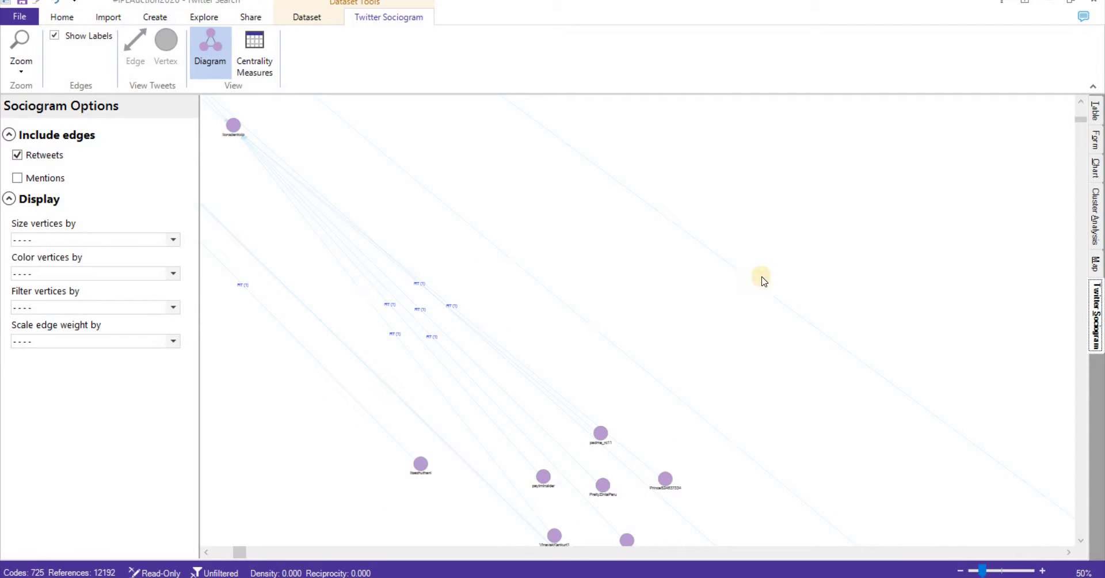
{"action": "left_click", "coordinate": [1082, 102]}
{"action": "scroll", "coordinate": [1082, 102], "scroll_direction": "up", "scroll_amount": 5}
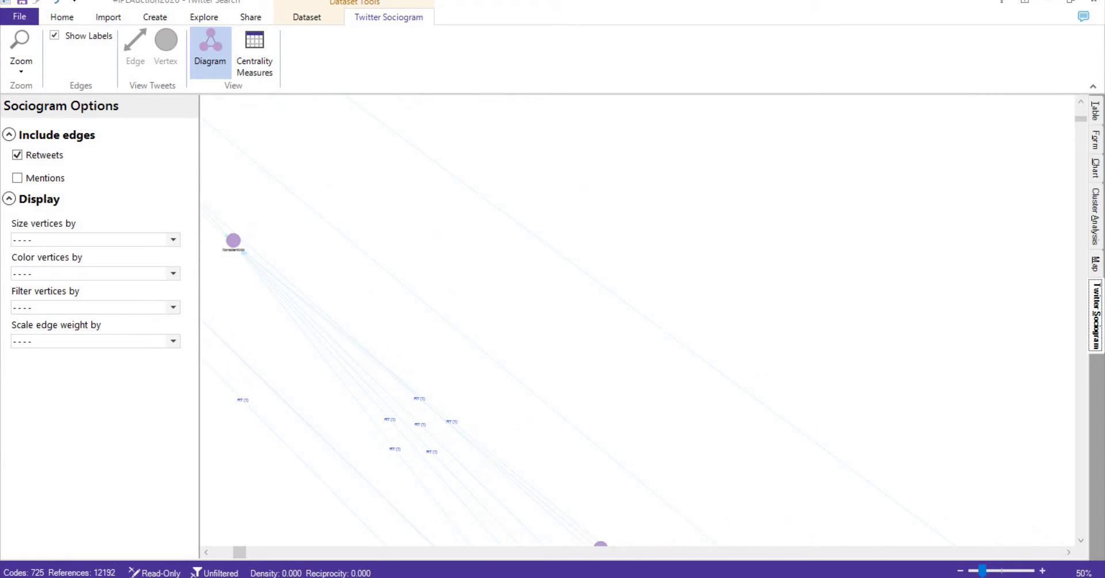
{"action": "left_click", "coordinate": [205, 552]}
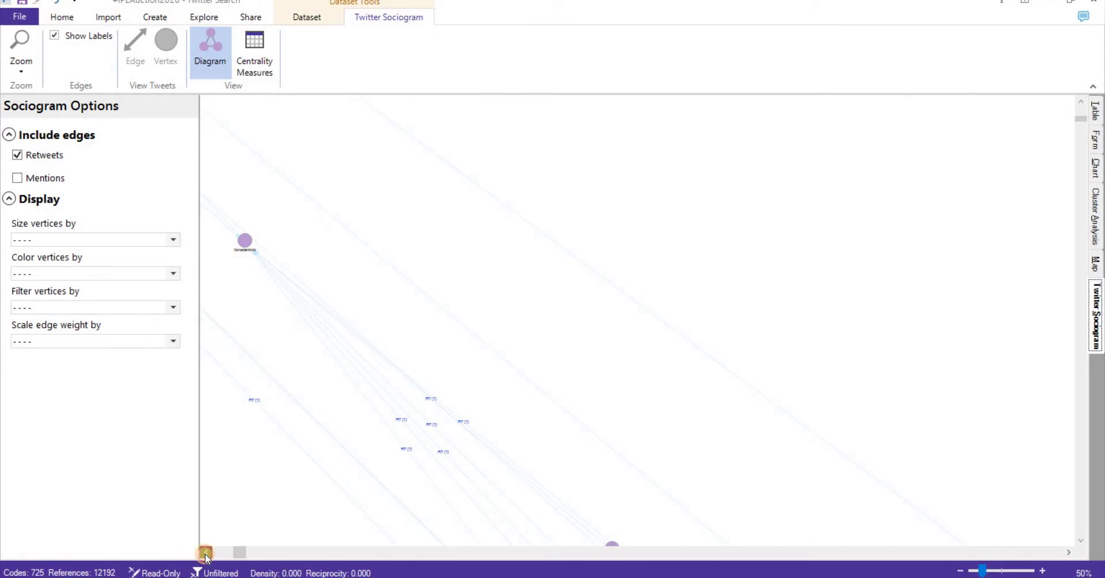
{"action": "left_click", "coordinate": [205, 552]}
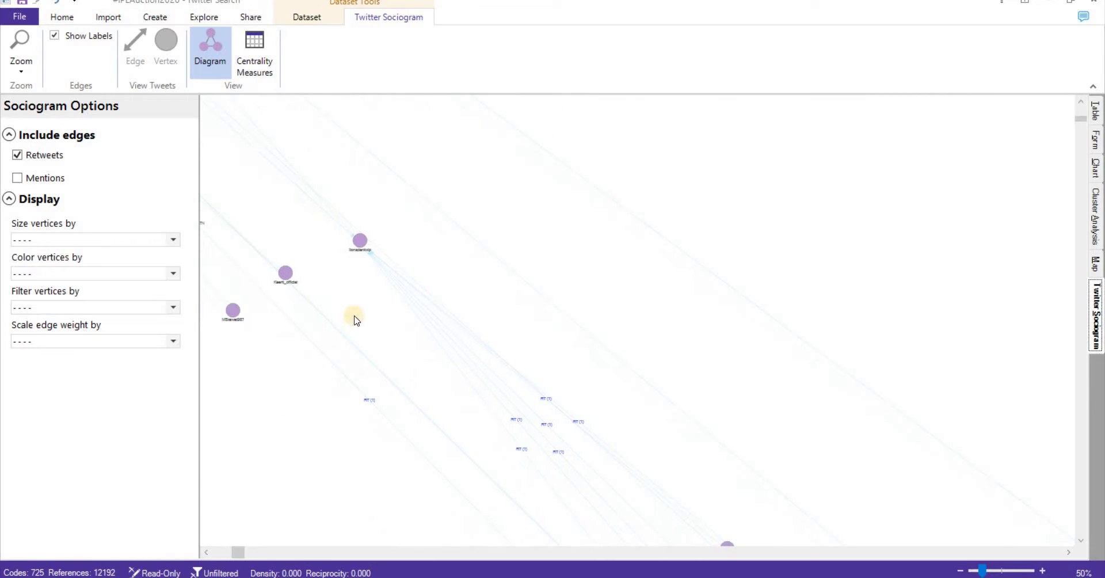
{"action": "left_click", "coordinate": [1043, 569]}
{"action": "left_click", "coordinate": [1043, 569]}
{"action": "left_click", "coordinate": [1044, 569]}
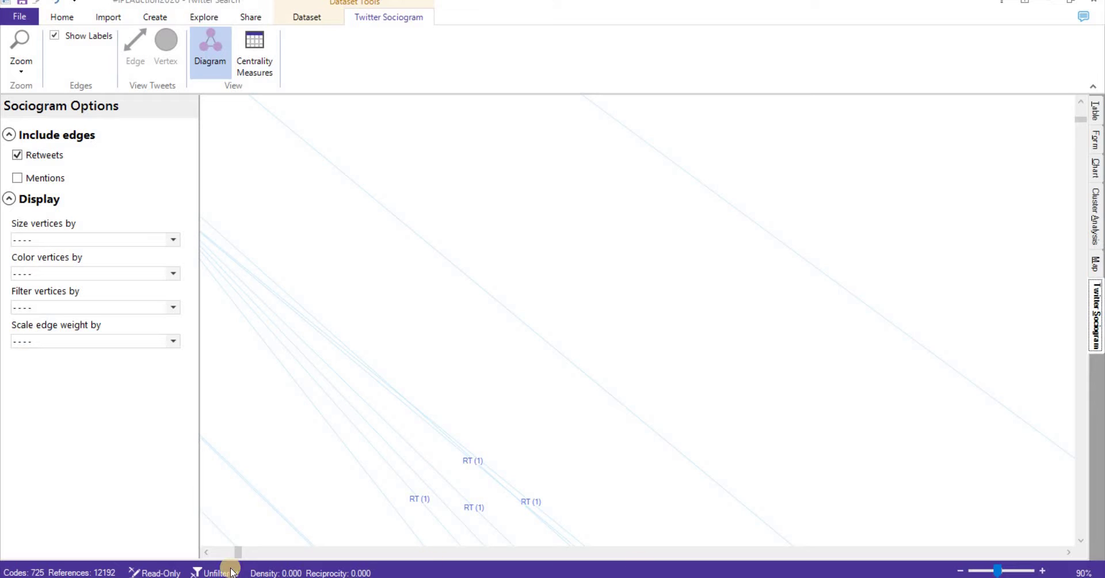
{"action": "left_click_drag", "start_coordinate": [238, 551], "coordinate": [235, 551]}
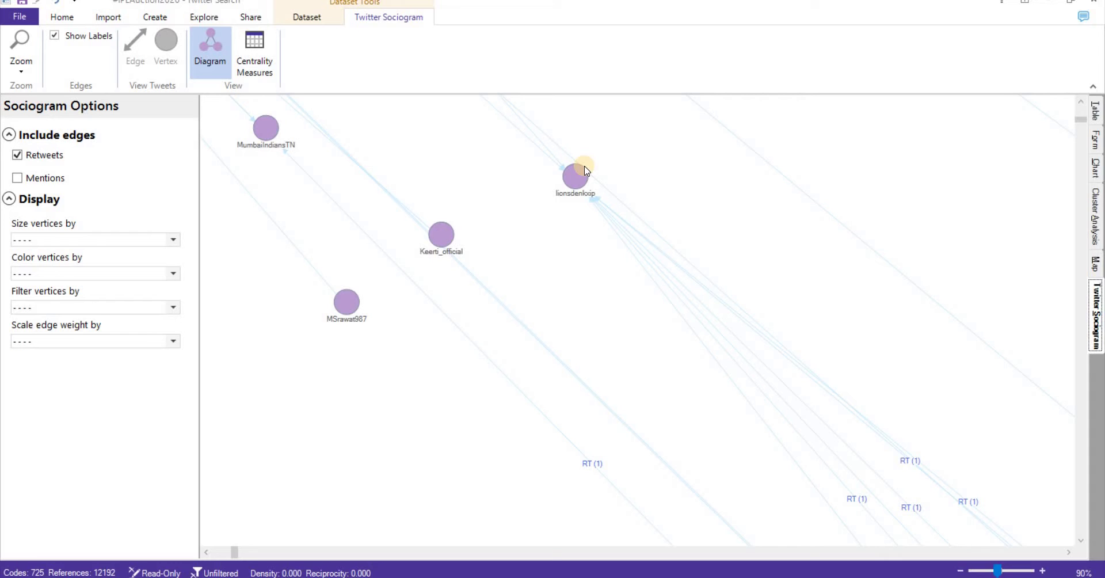
- Close the sociogram window, reopen #IPLAuction2020 - Twitter Search, and show its tweets as a table
{"action": "left_click", "coordinate": [1084, 18]}
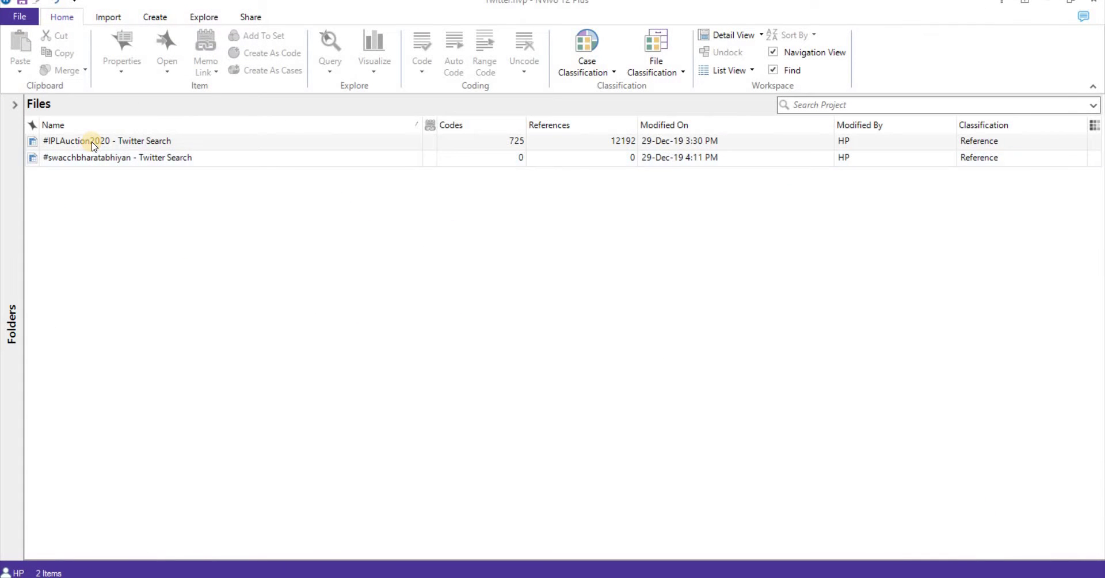
{"action": "left_click", "coordinate": [92, 142]}
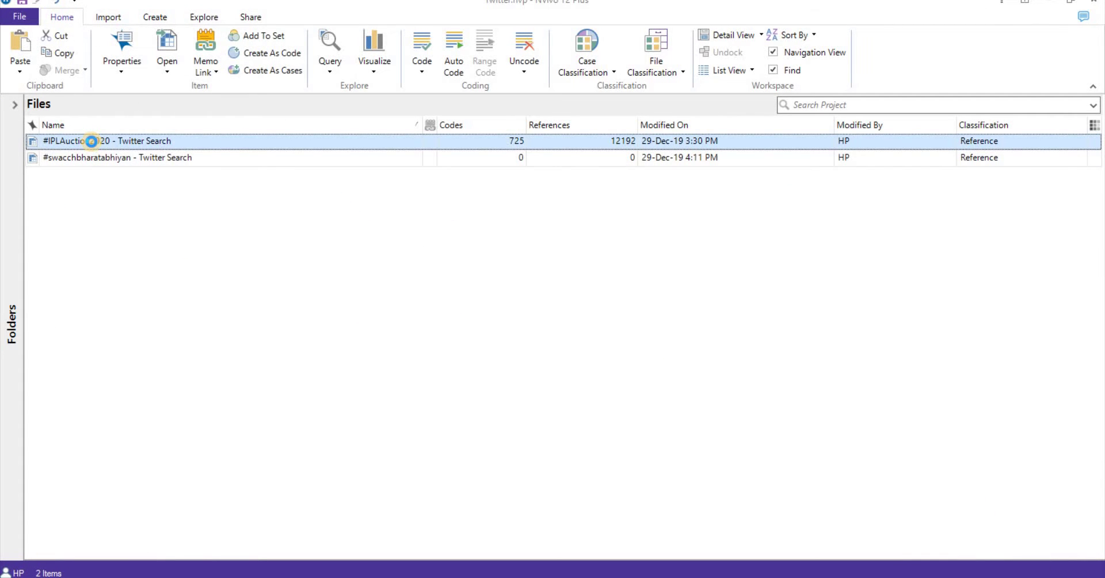
{"action": "double_click", "coordinate": [91, 141]}
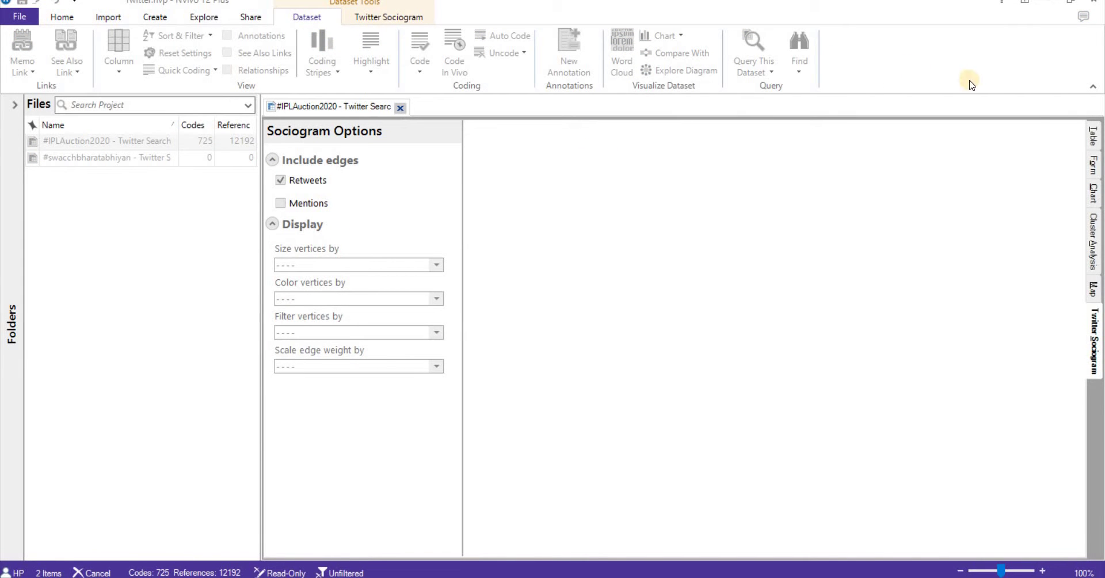
{"action": "left_click", "coordinate": [1093, 143]}
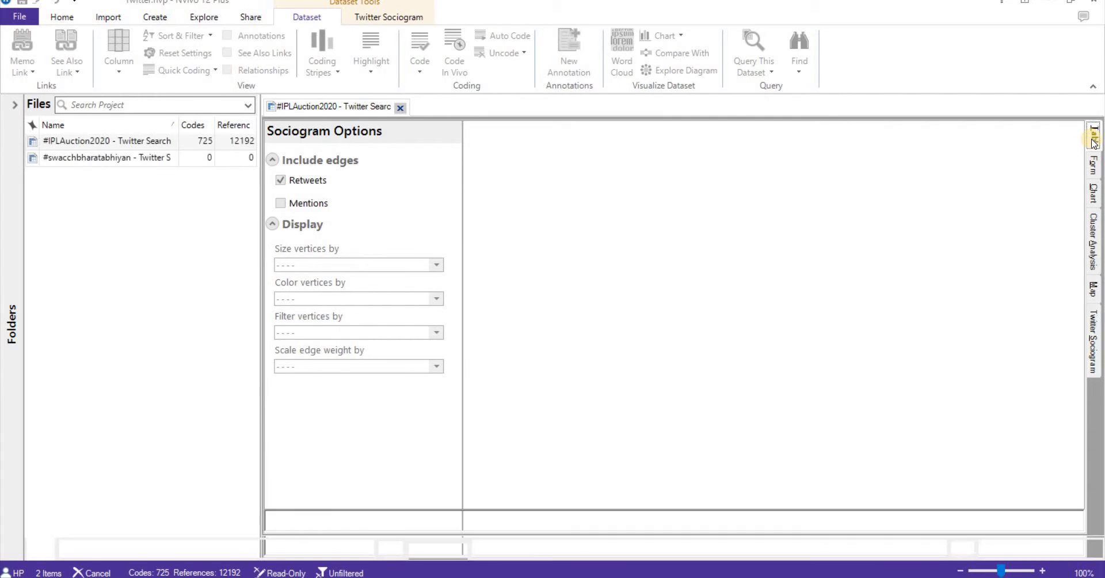